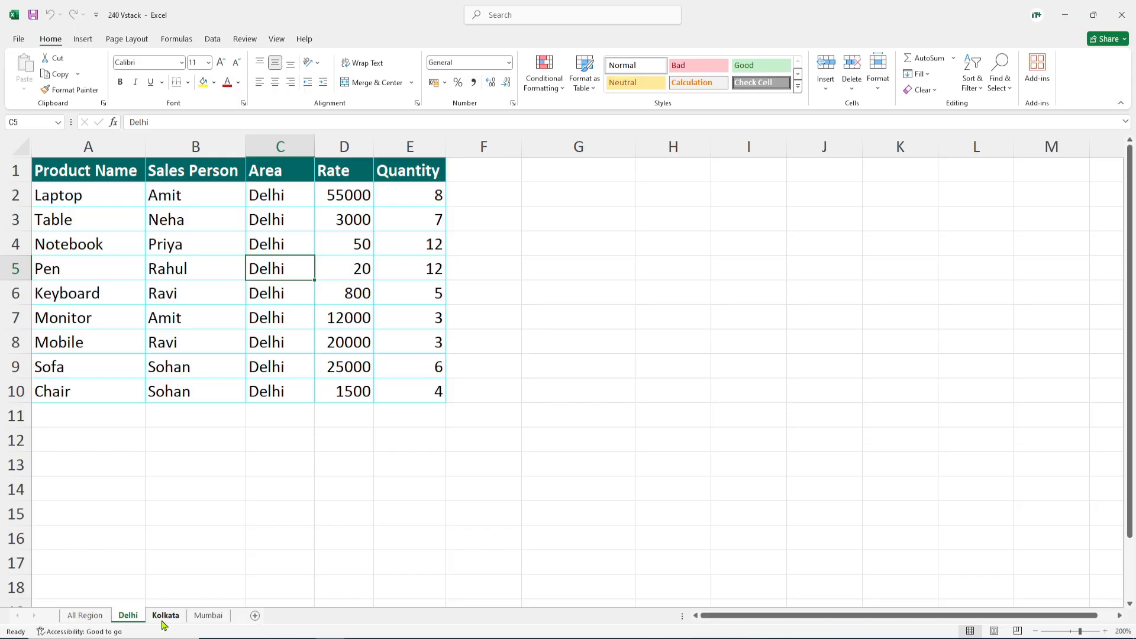
# Review the data on the Kolkata and Mumbai sheets and the All Region sheet.
pyautogui.click(165, 617)
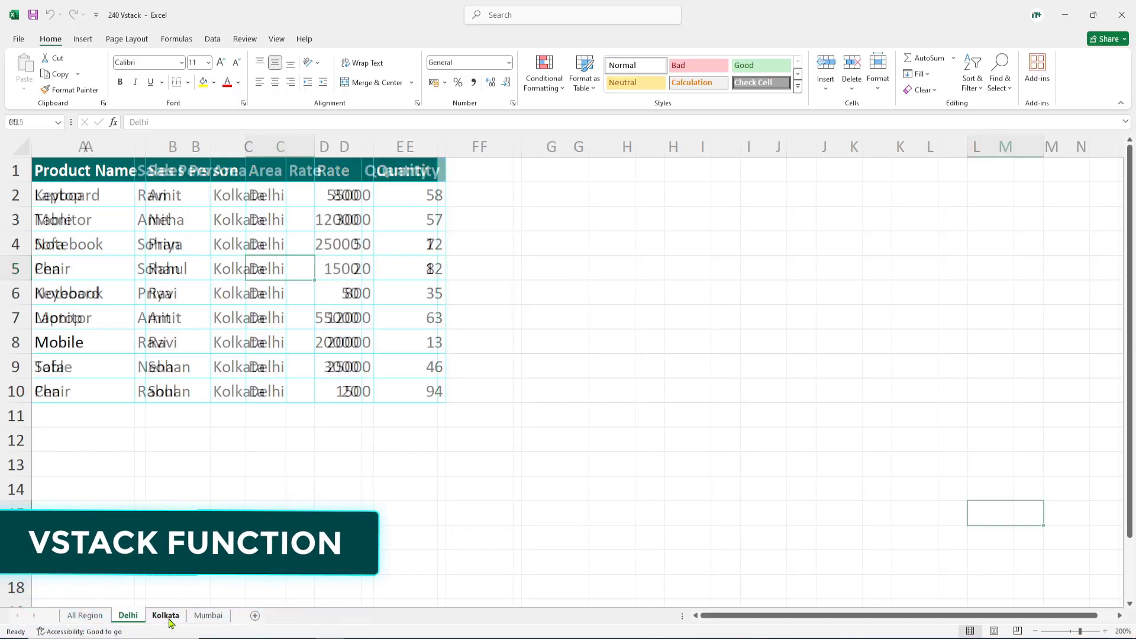
pyautogui.click(207, 616)
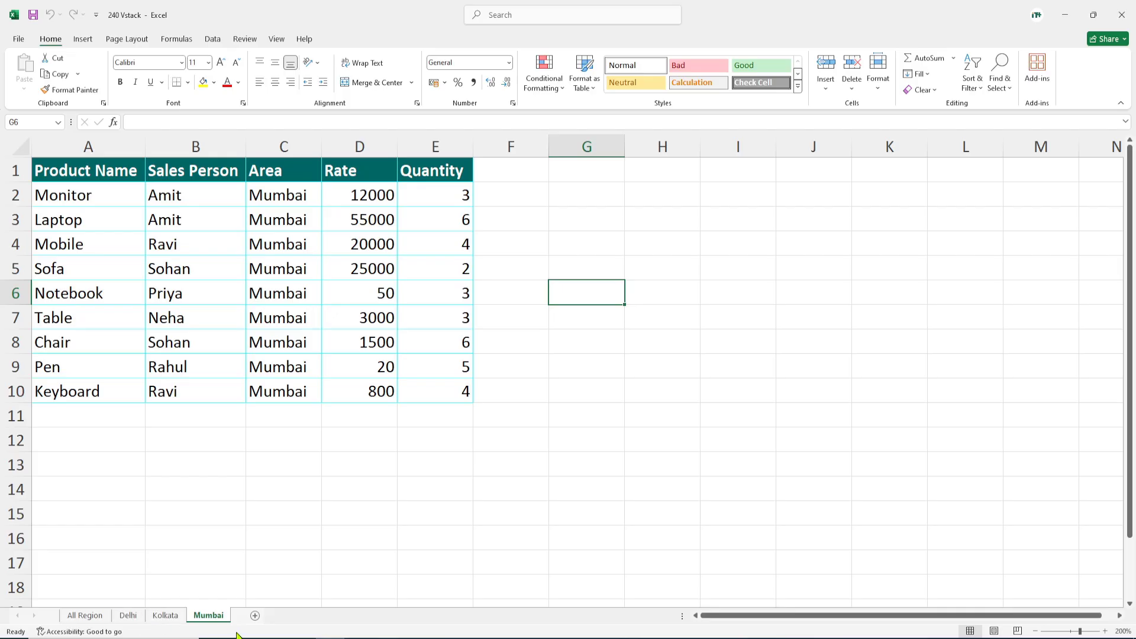
pyautogui.click(94, 618)
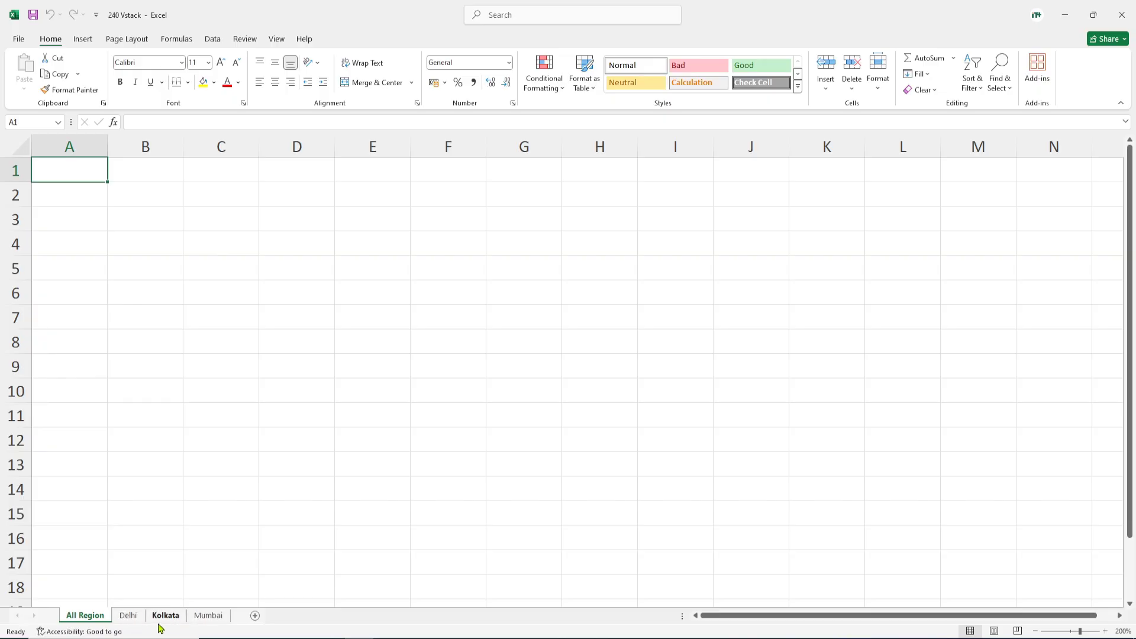
# Convert the Delhi sheet's data range A1:E10 into a table with headers.
pyautogui.click(128, 616)
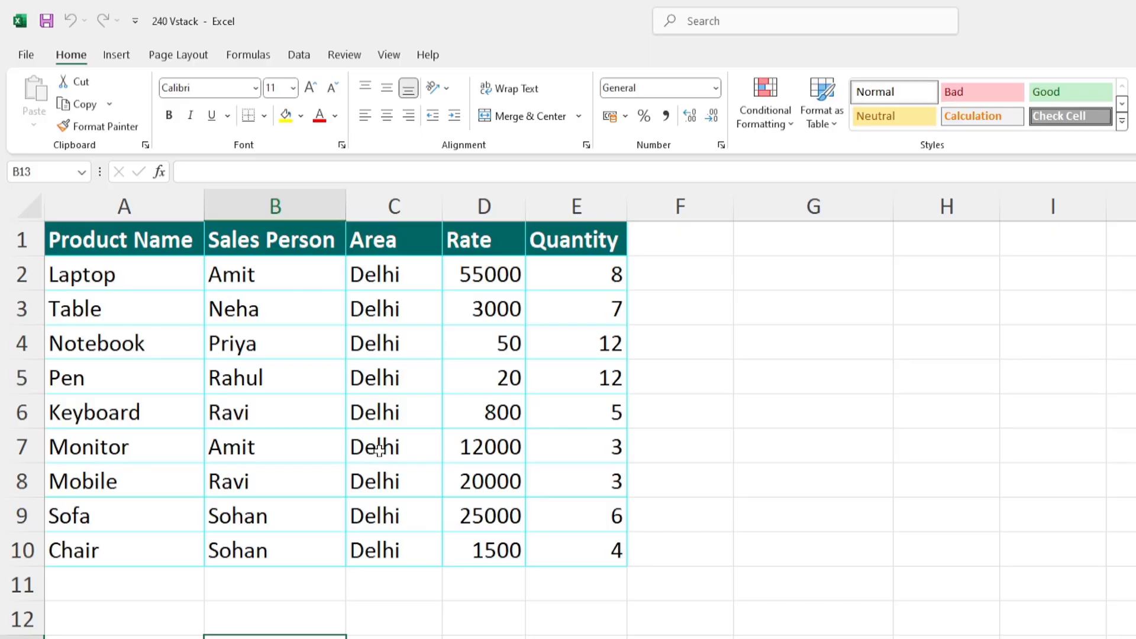
pyautogui.click(369, 375)
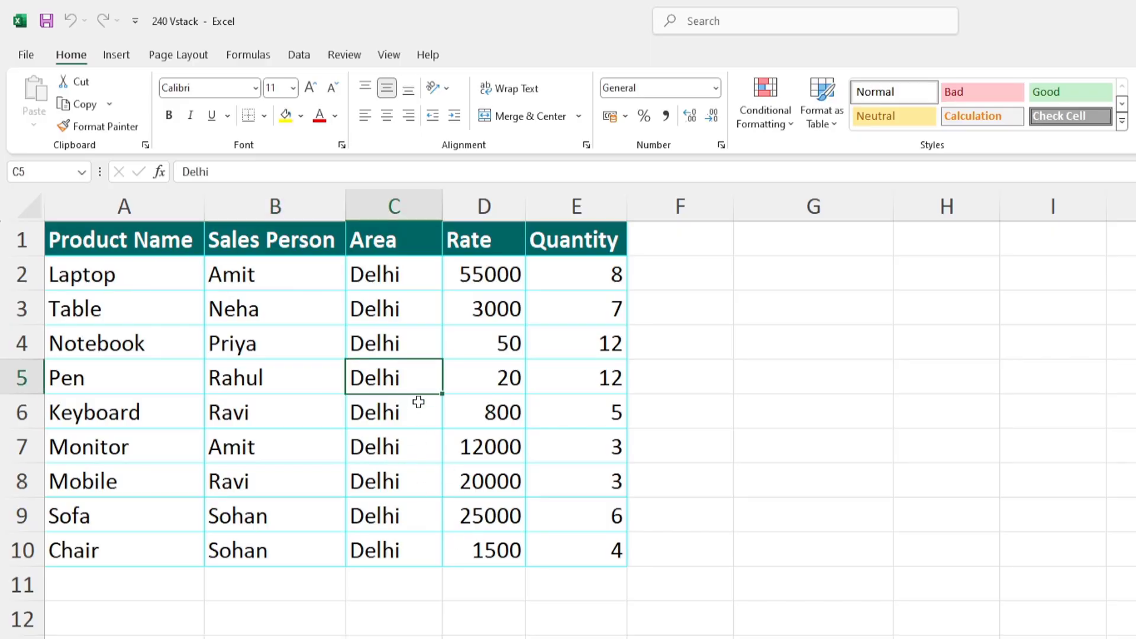
pyautogui.hotkey('ctrl', 't')
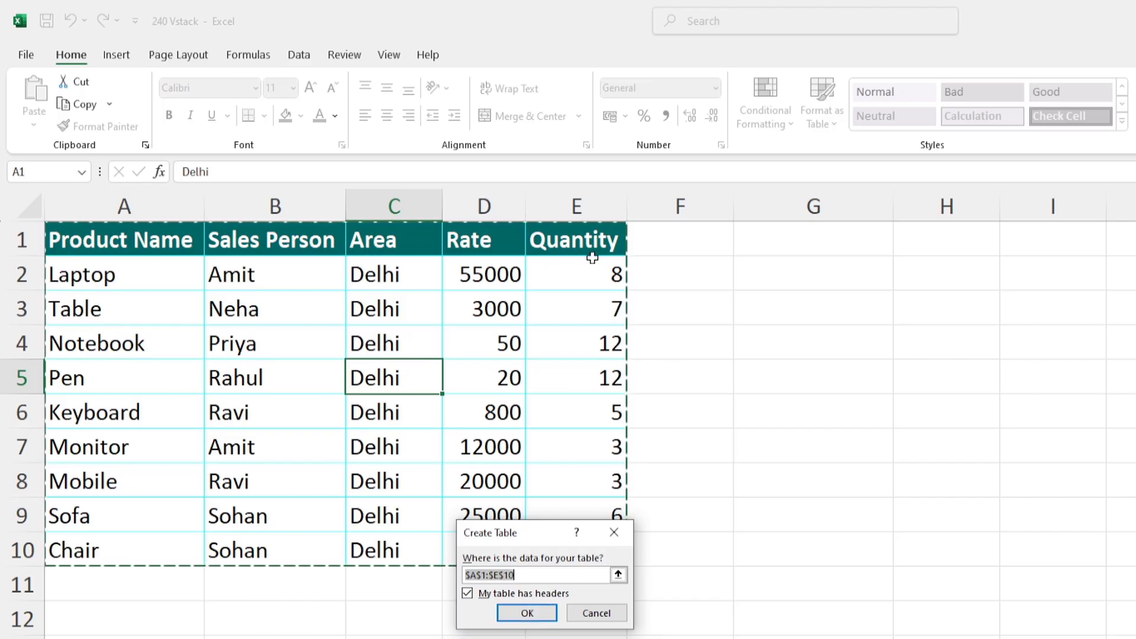
pyautogui.click(526, 612)
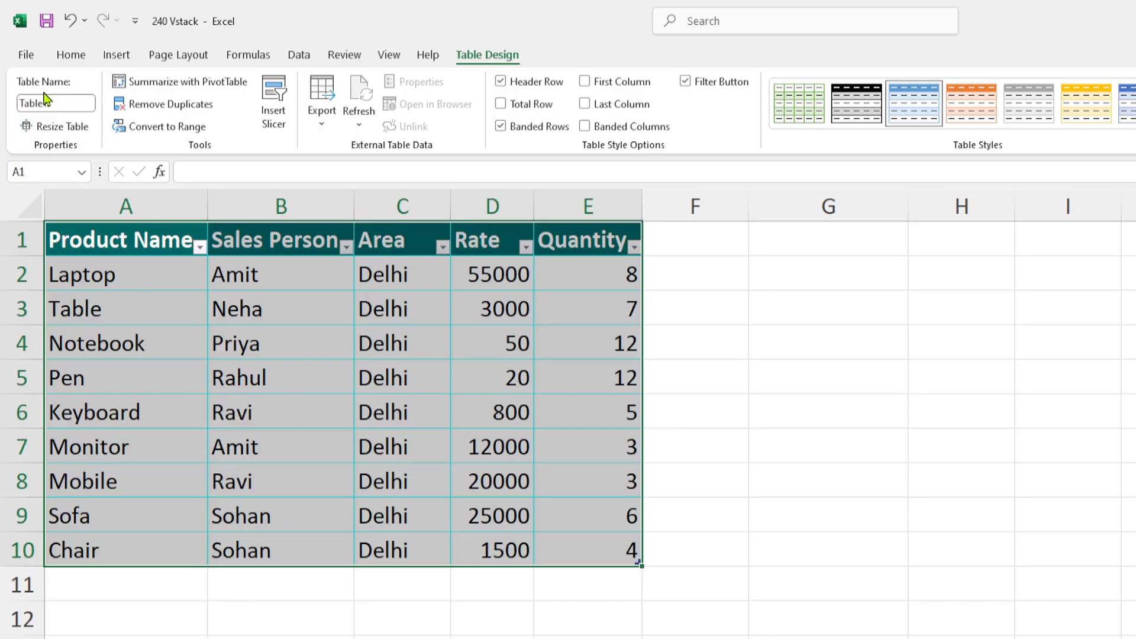
# Name the Delhi sheet's table "delhi" and turn off its filter buttons.
pyautogui.click(61, 101)
pyautogui.press('BackSpace')
pyautogui.press('Return')
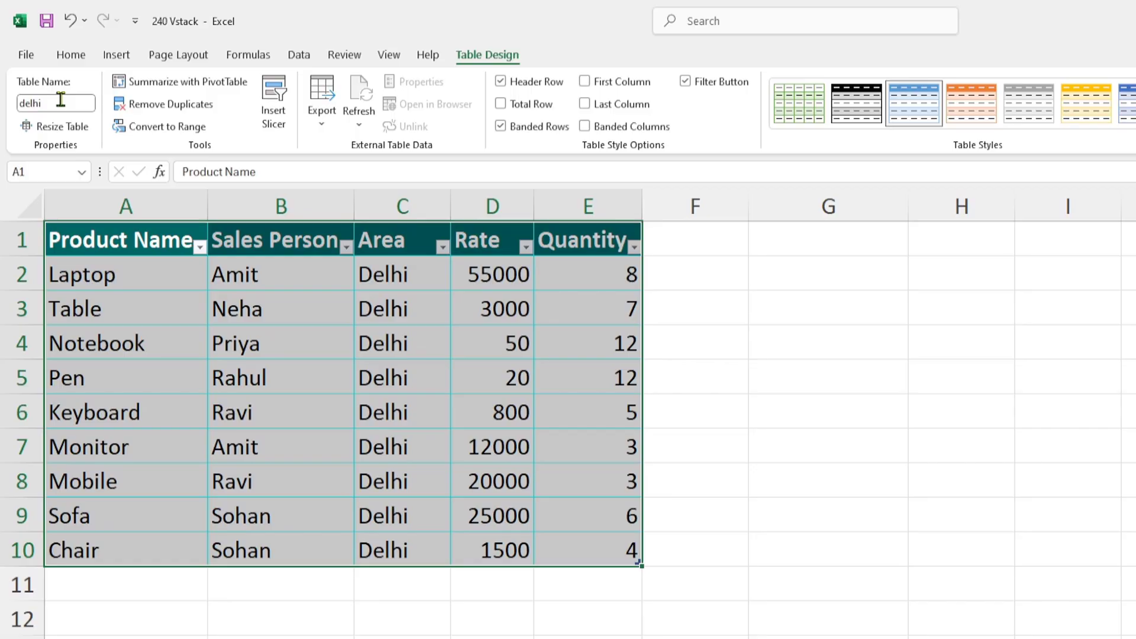
pyautogui.click(304, 374)
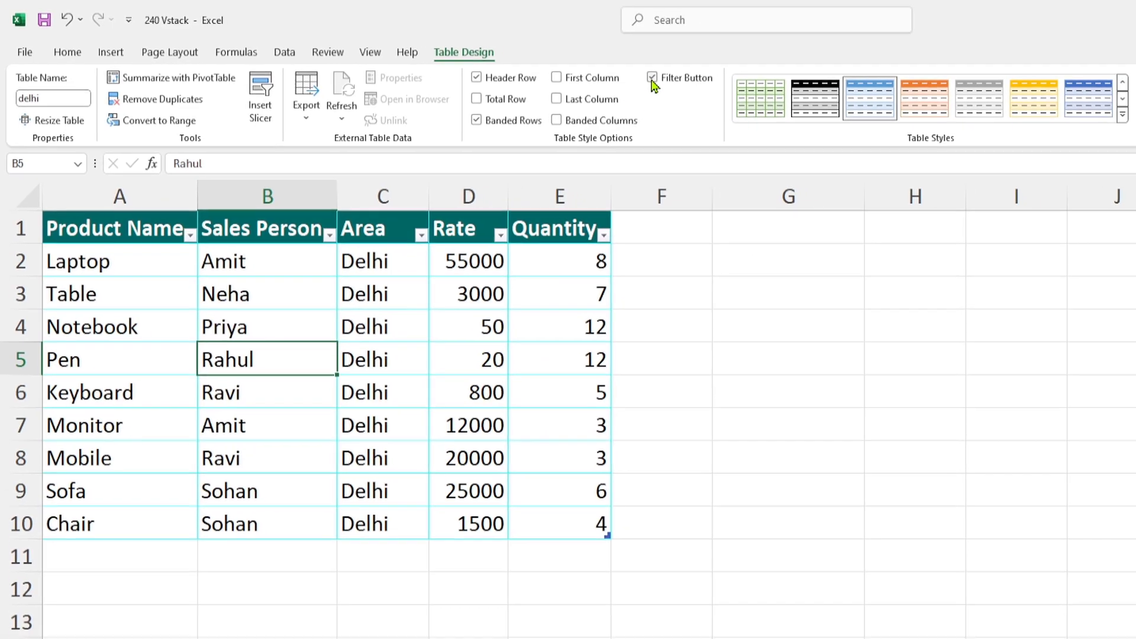
pyautogui.click(651, 78)
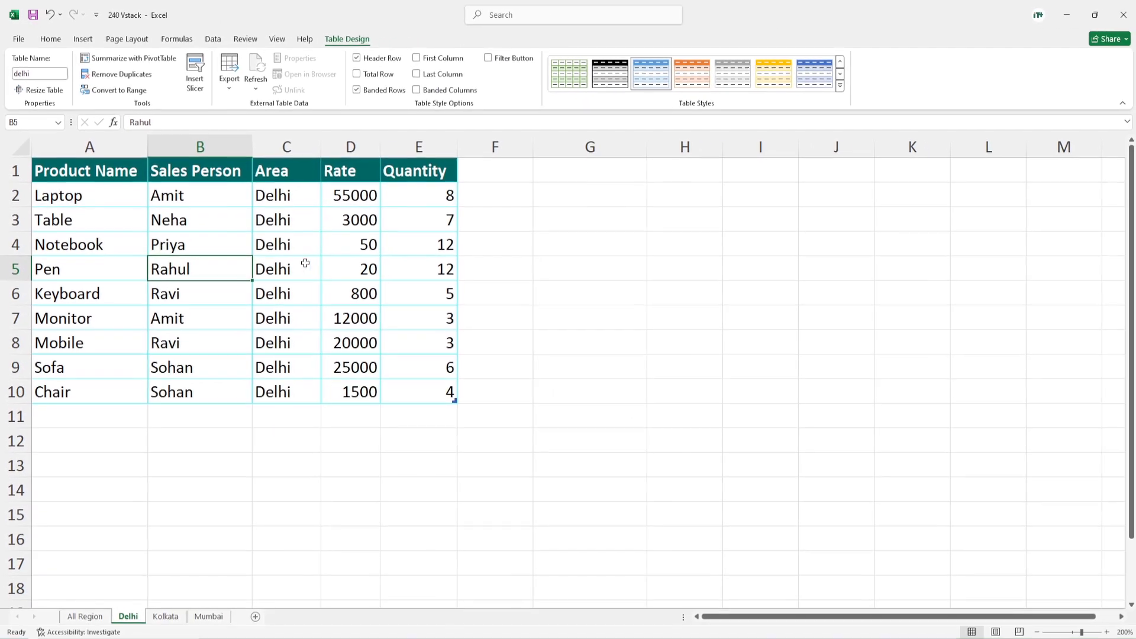
# Convert the Kolkata sheet's data range A1:E10 into a table with headers.
pyautogui.click(166, 616)
pyautogui.click(175, 243)
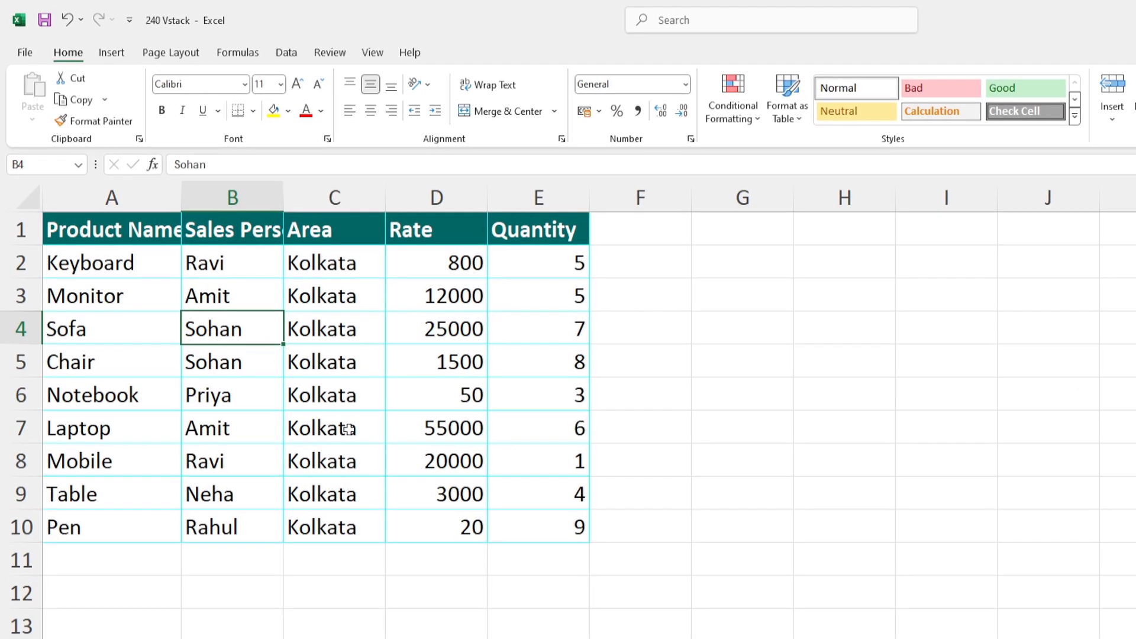
pyautogui.hotkey('ctrl', 't')
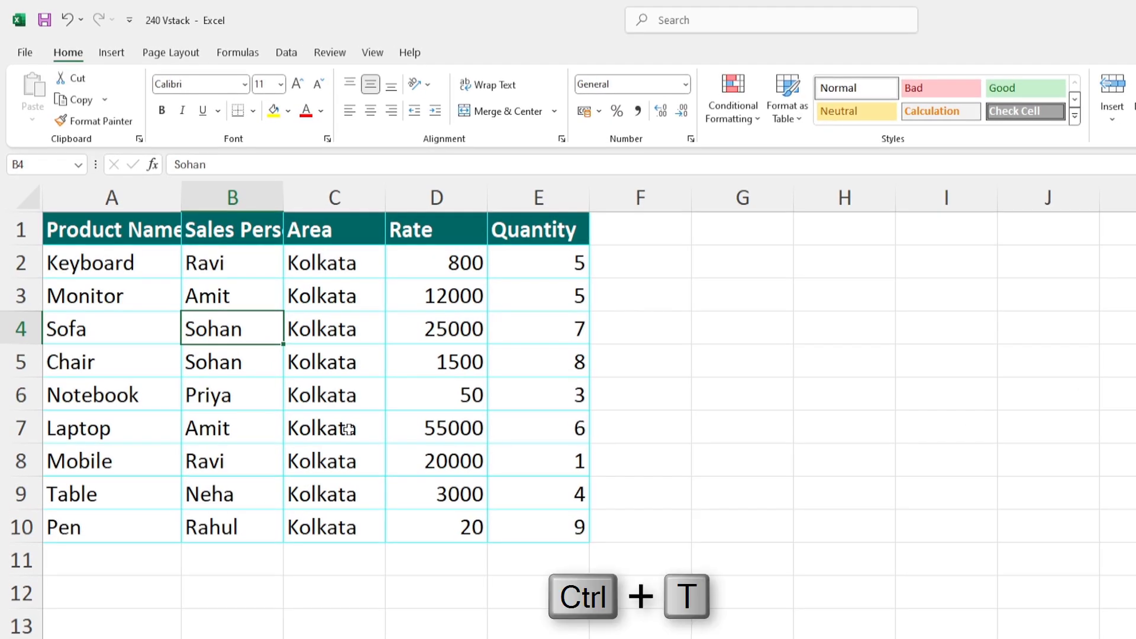
pyautogui.click(119, 54)
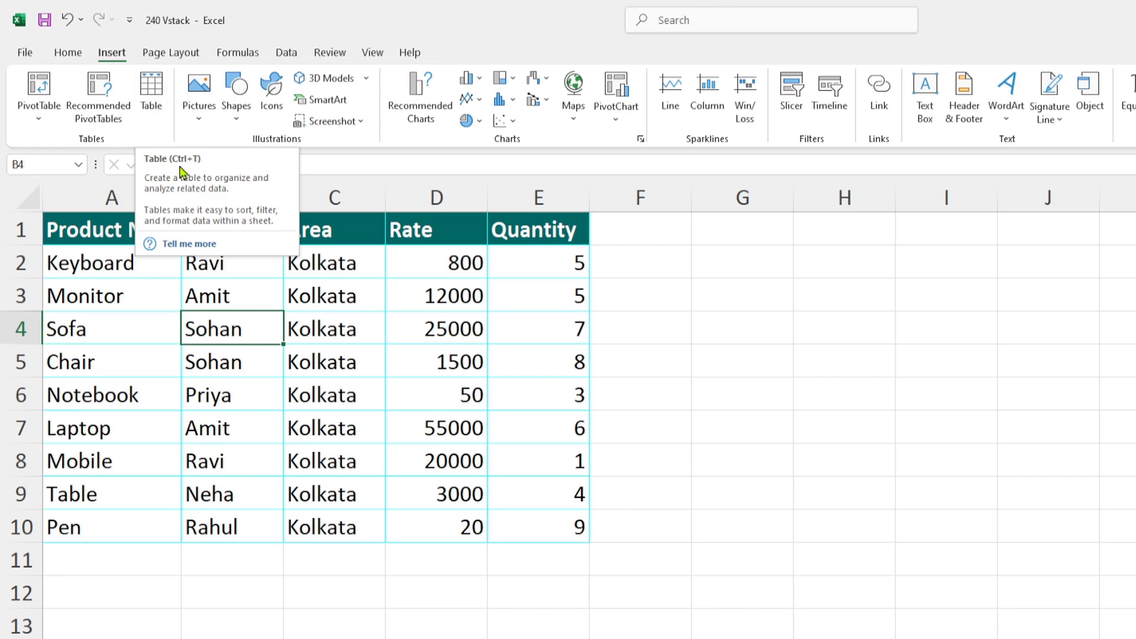
pyautogui.click(150, 94)
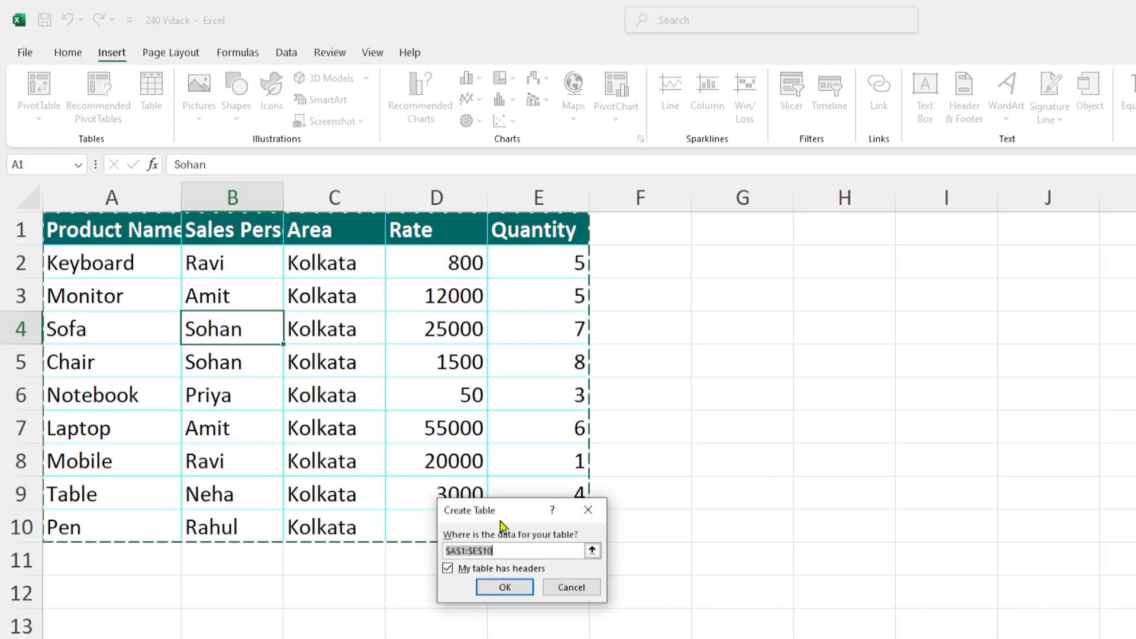
pyautogui.click(504, 587)
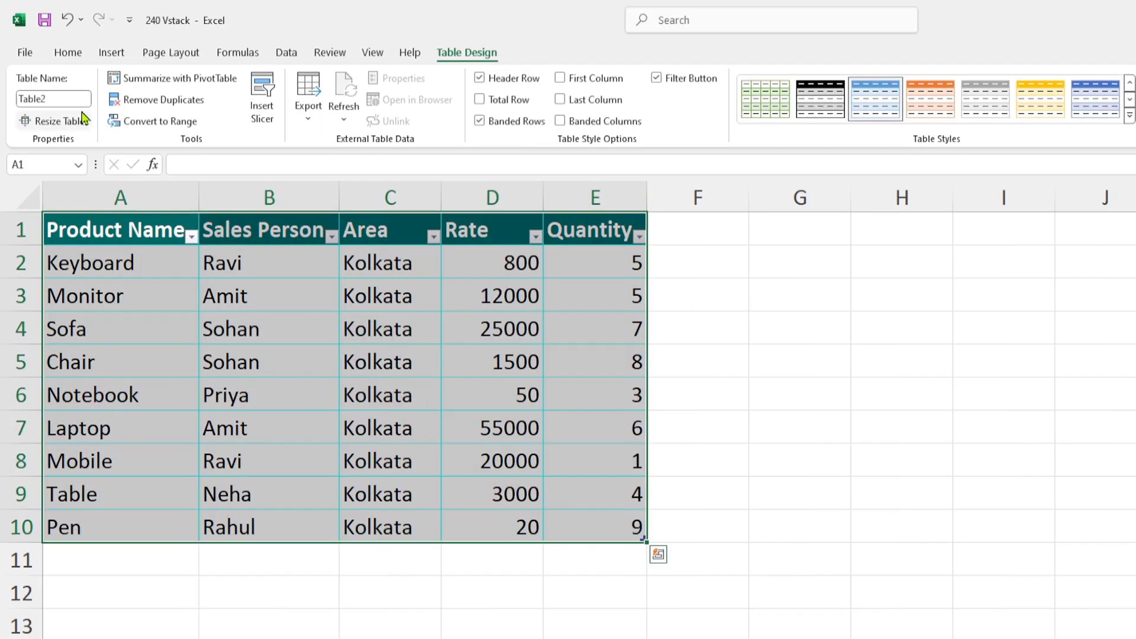
# Name the Kolkata sheet's table "Kolkata" and turn off its filter buttons.
pyautogui.click(66, 99)
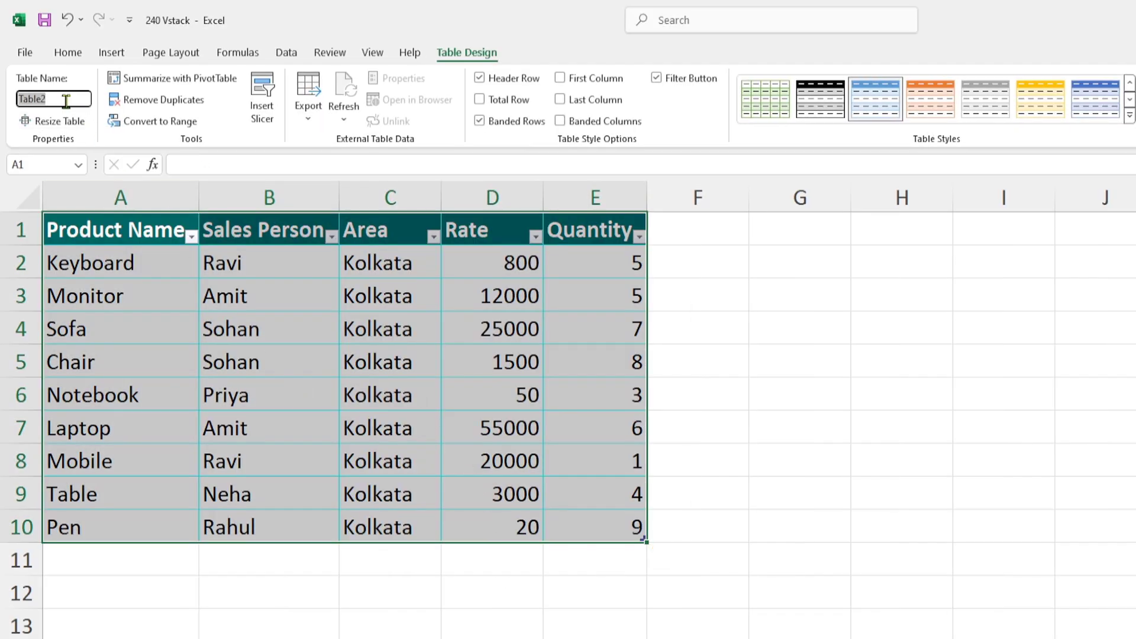
pyautogui.press('BackSpace')
pyautogui.press('Return')
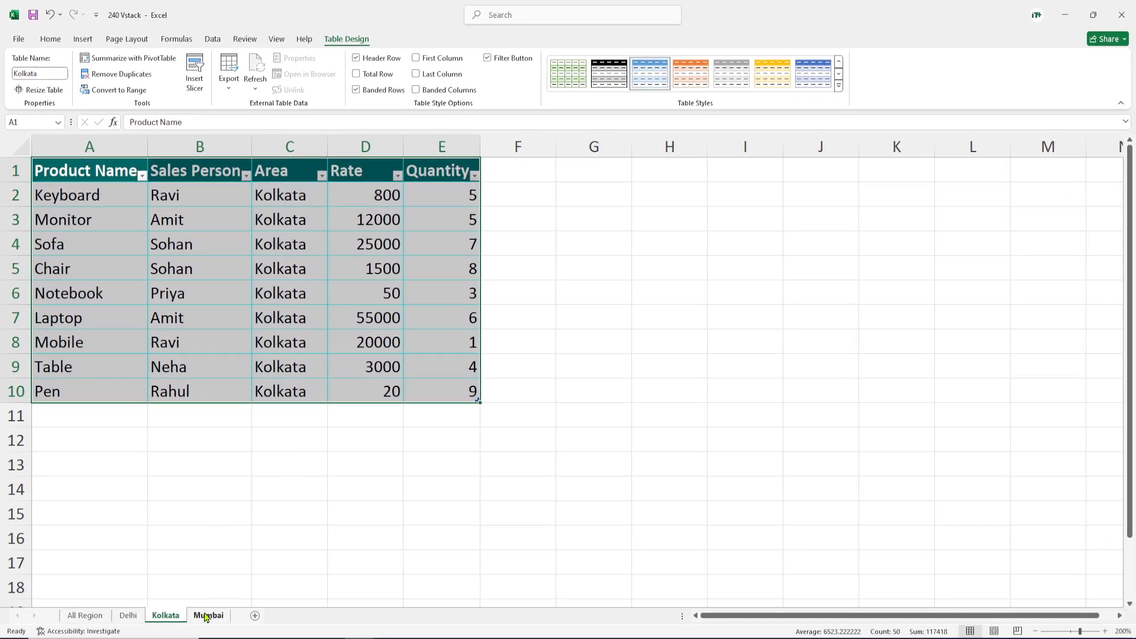
pyautogui.click(486, 58)
# Convert the Mumbai sheet's data range A1:E10 into a table with headers.
pyautogui.click(208, 615)
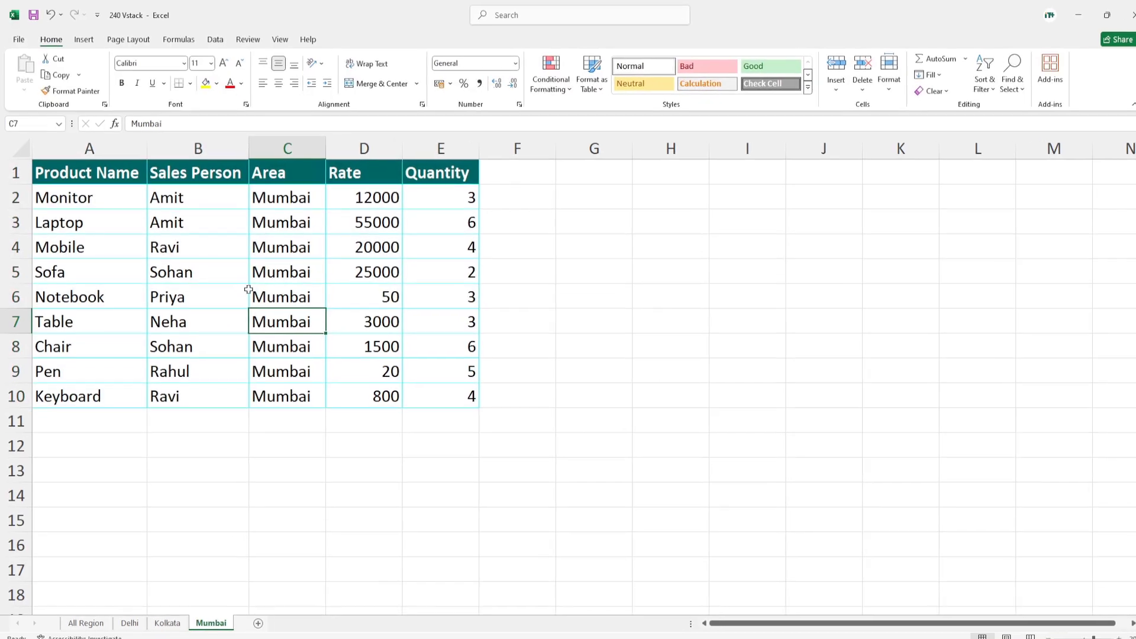
pyautogui.click(239, 271)
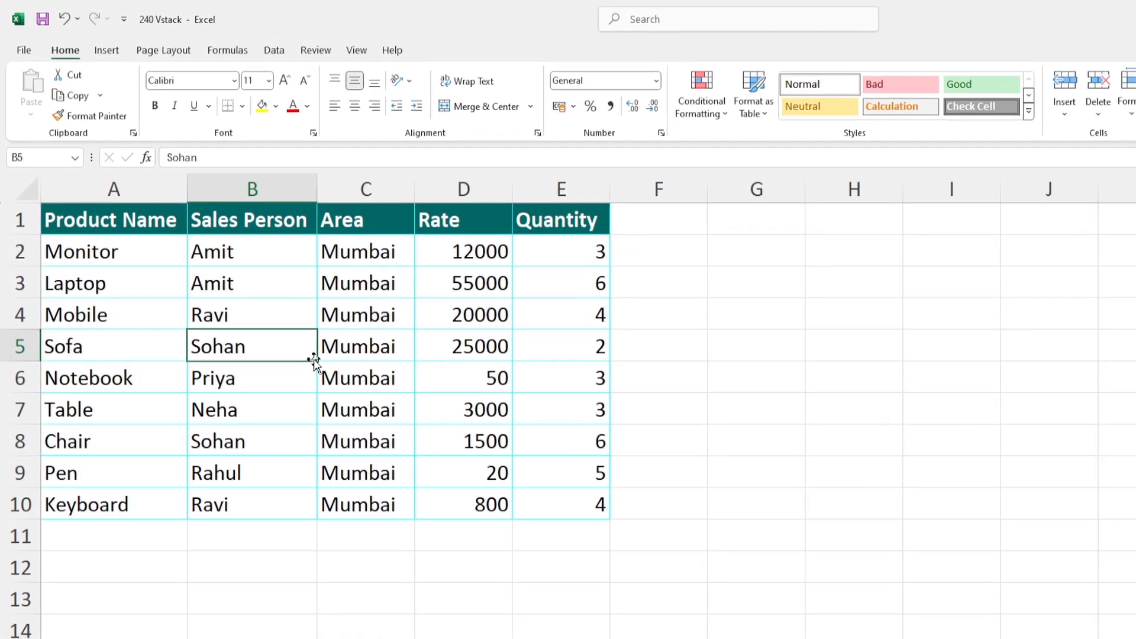
pyautogui.hotkey('ctrl', 't')
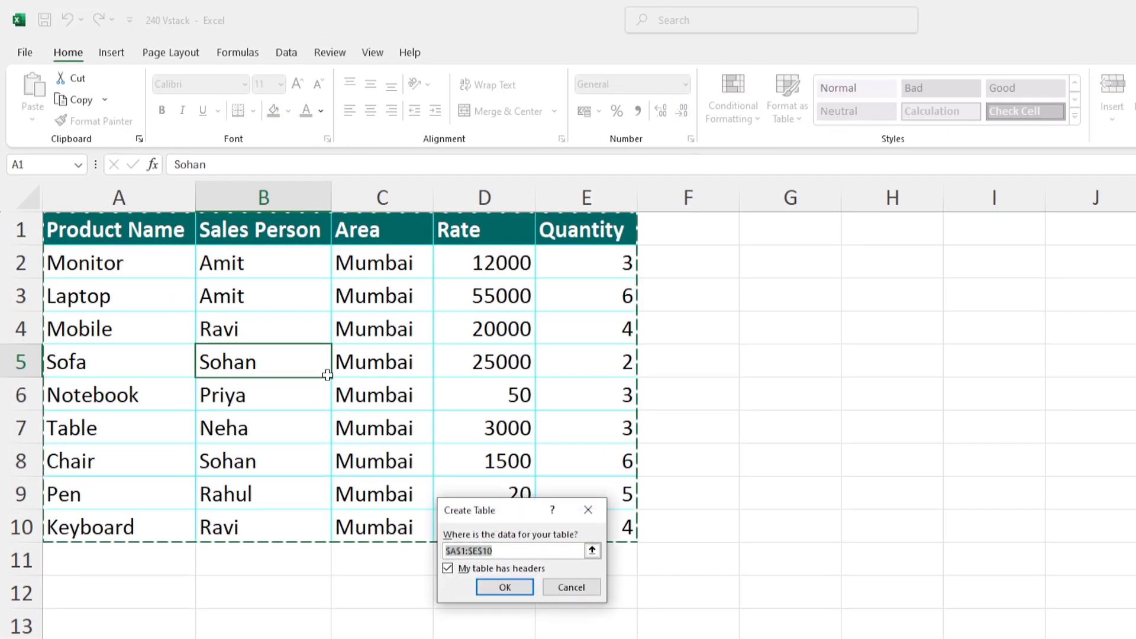
pyautogui.click(524, 592)
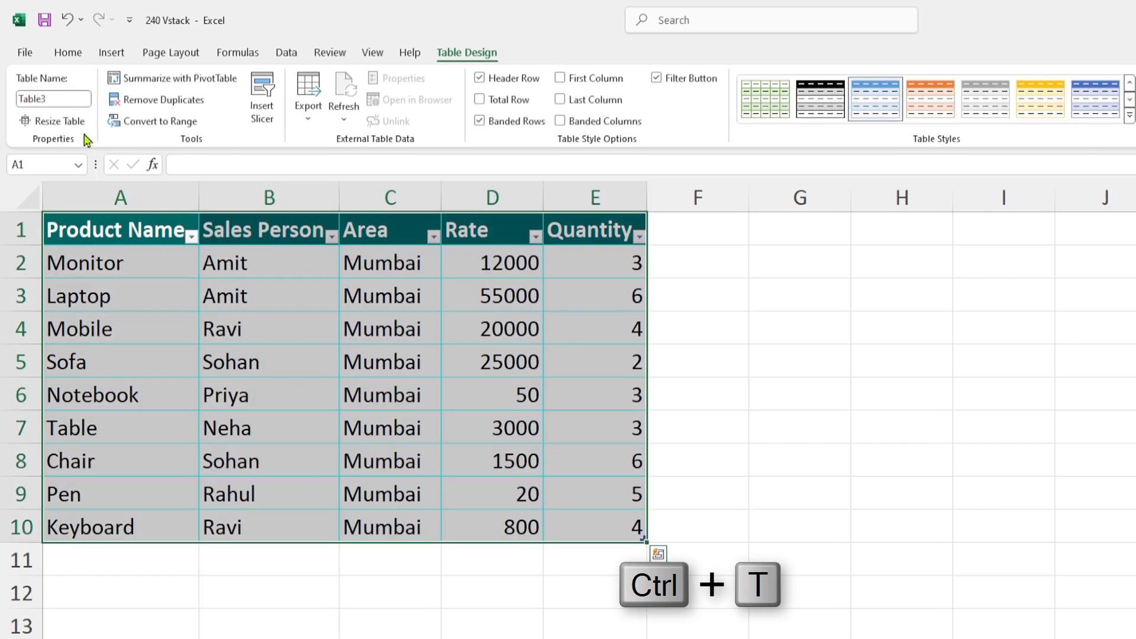
# Name the Mumbai sheet's table "Mumbai" and turn off its filter buttons.
pyautogui.click(63, 99)
pyautogui.press('BackSpace')
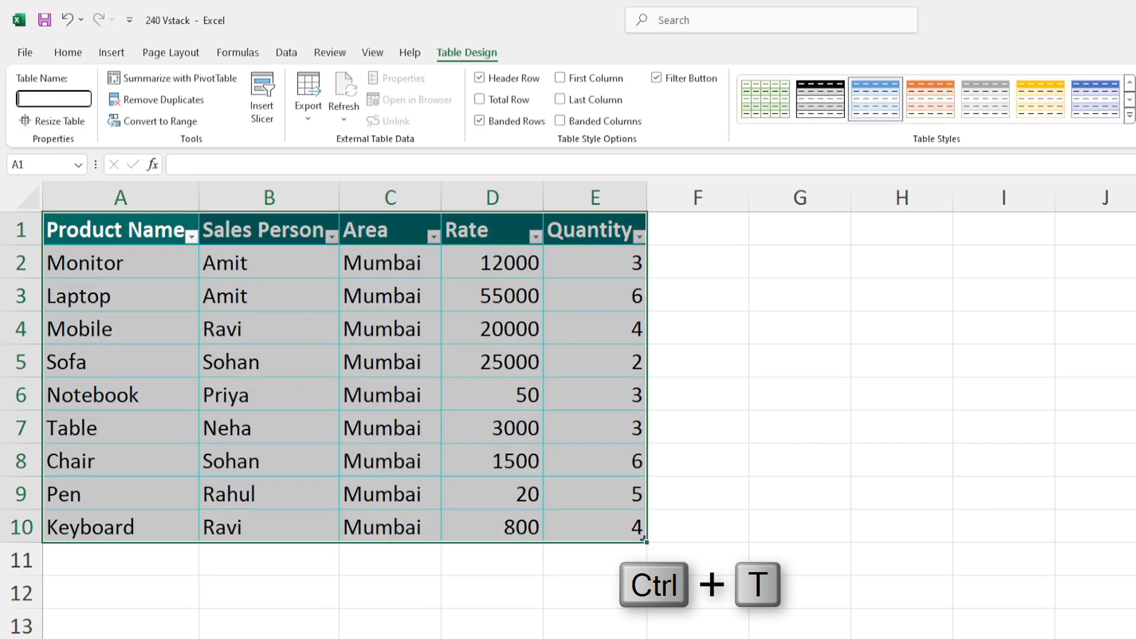
pyautogui.write('Mumbai')
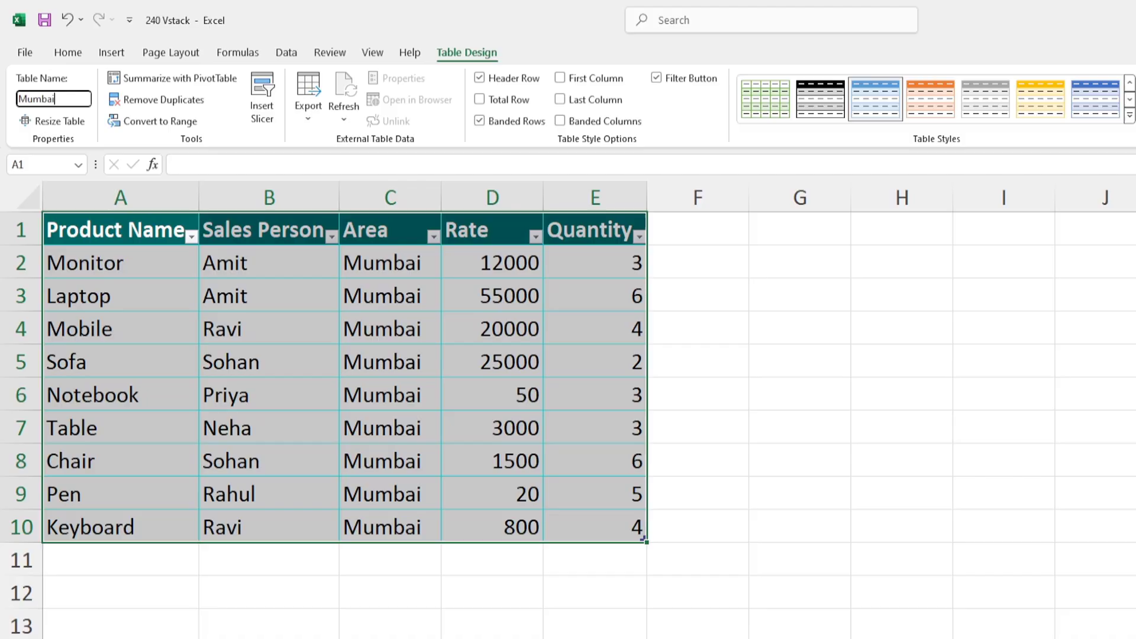
pyautogui.press('Return')
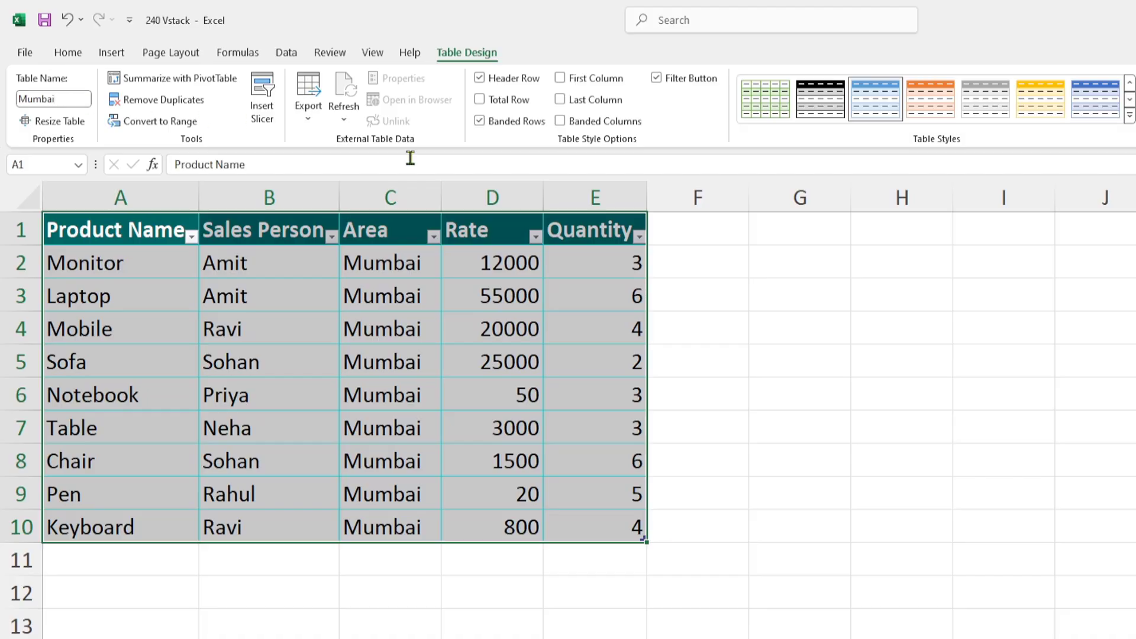
pyautogui.click(657, 82)
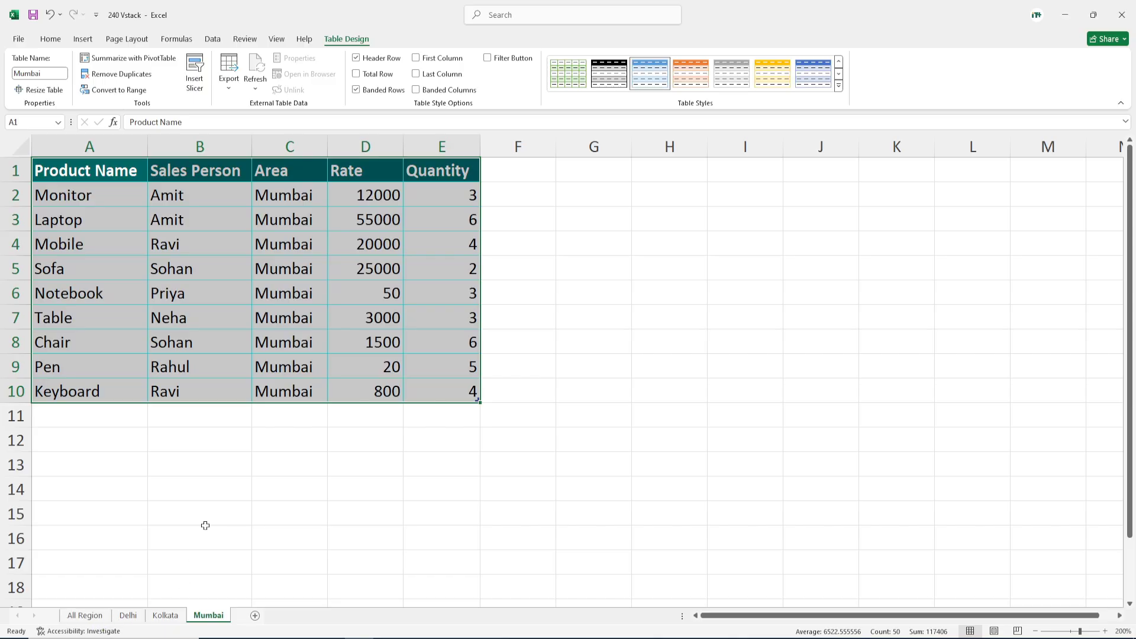
# Copy the Mumbai table's header row to cell B2 of the All Region sheet and autofit the column widths there.
pyautogui.click(218, 480)
pyautogui.click(110, 172)
pyautogui.moveTo(111, 172); pyautogui.dragTo(449, 175)
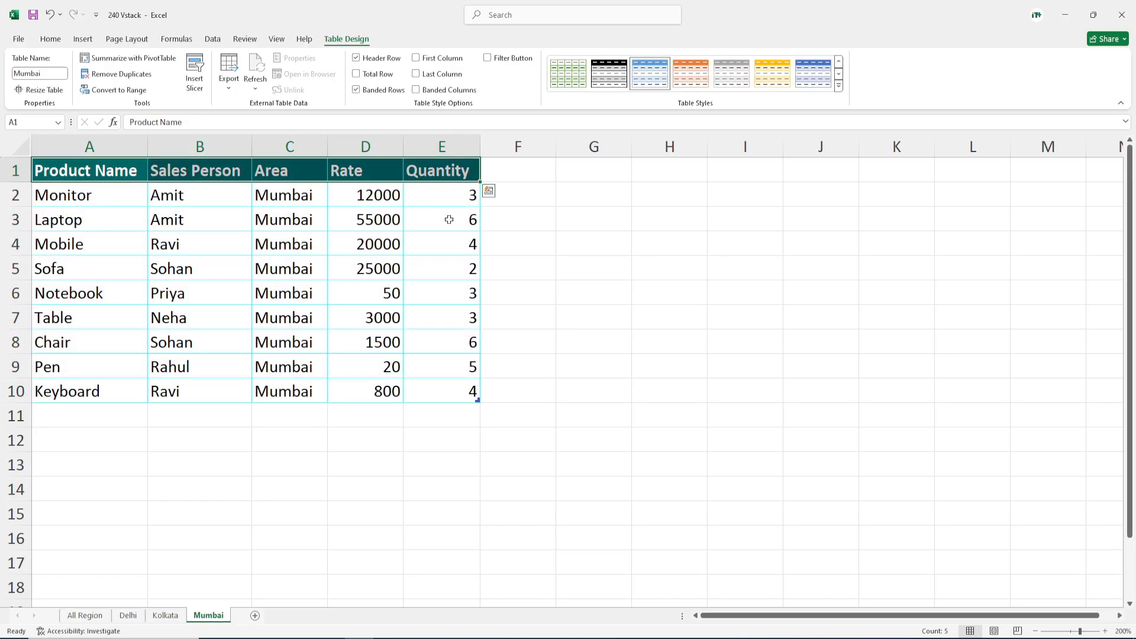
pyautogui.hotkey('ctrl', 'c')
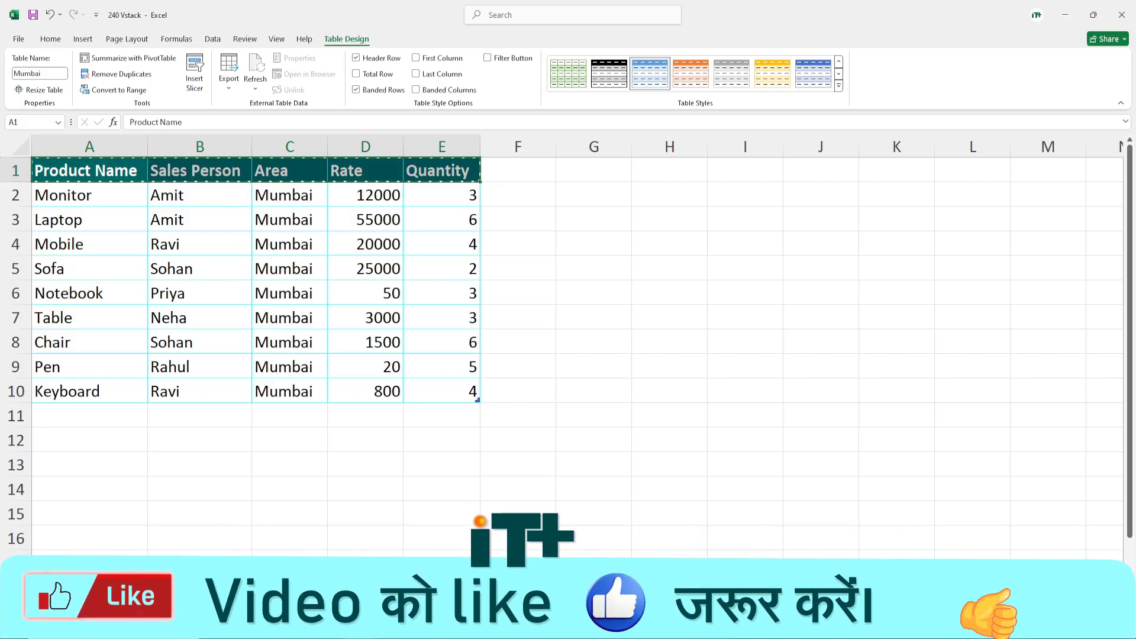
pyautogui.click(239, 613)
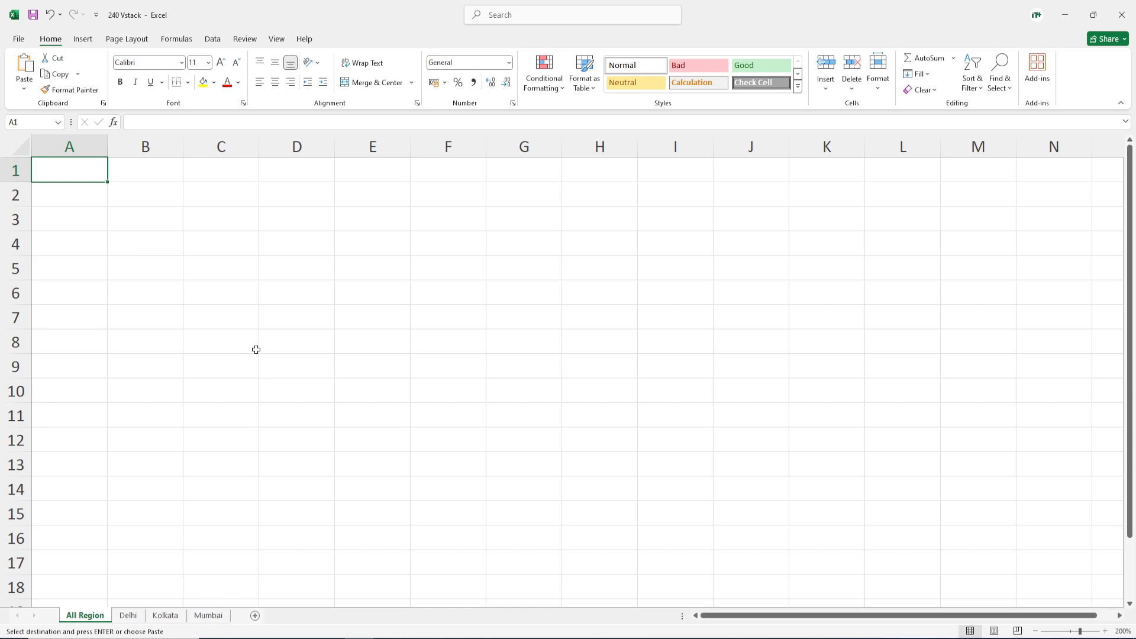
pyautogui.click(153, 201)
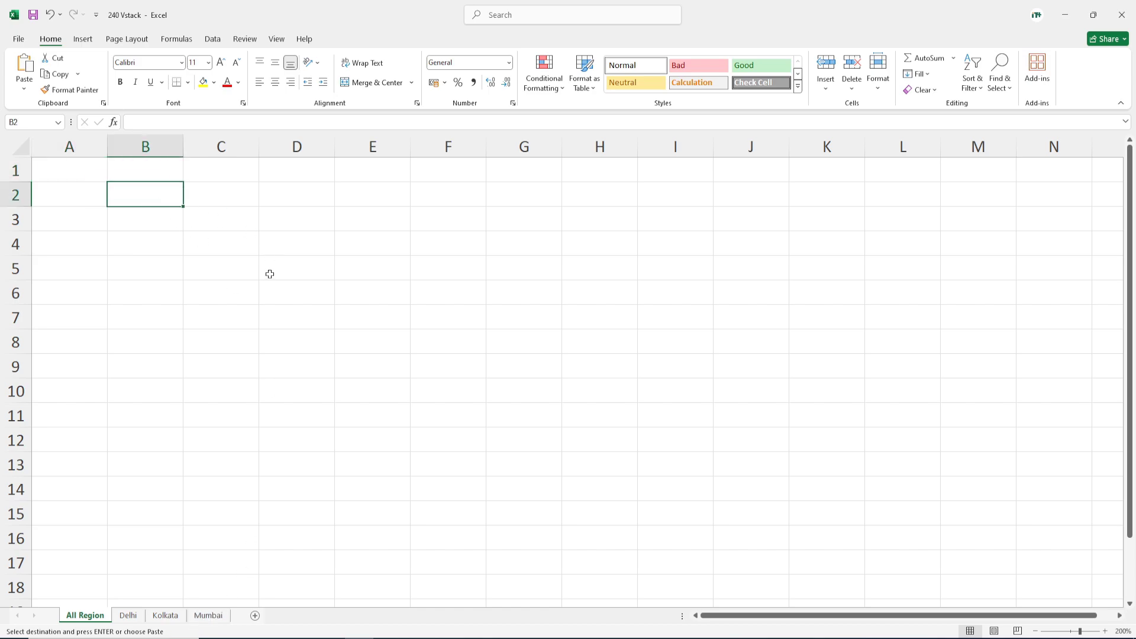
pyautogui.hotkey('ctrl', 'v')
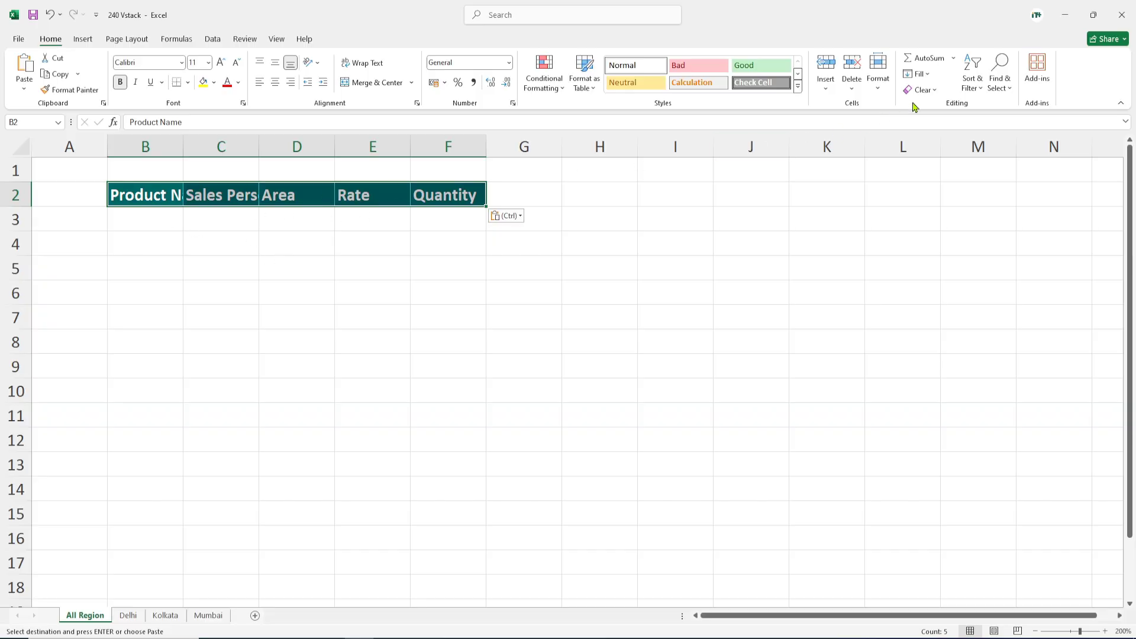
pyautogui.click(879, 84)
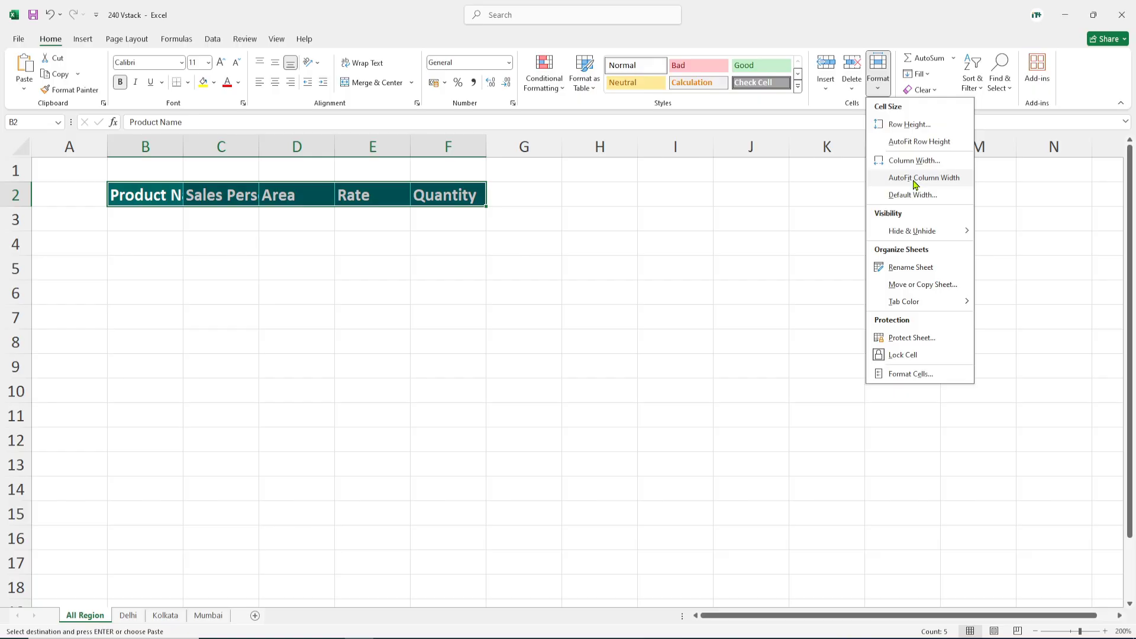
pyautogui.click(915, 178)
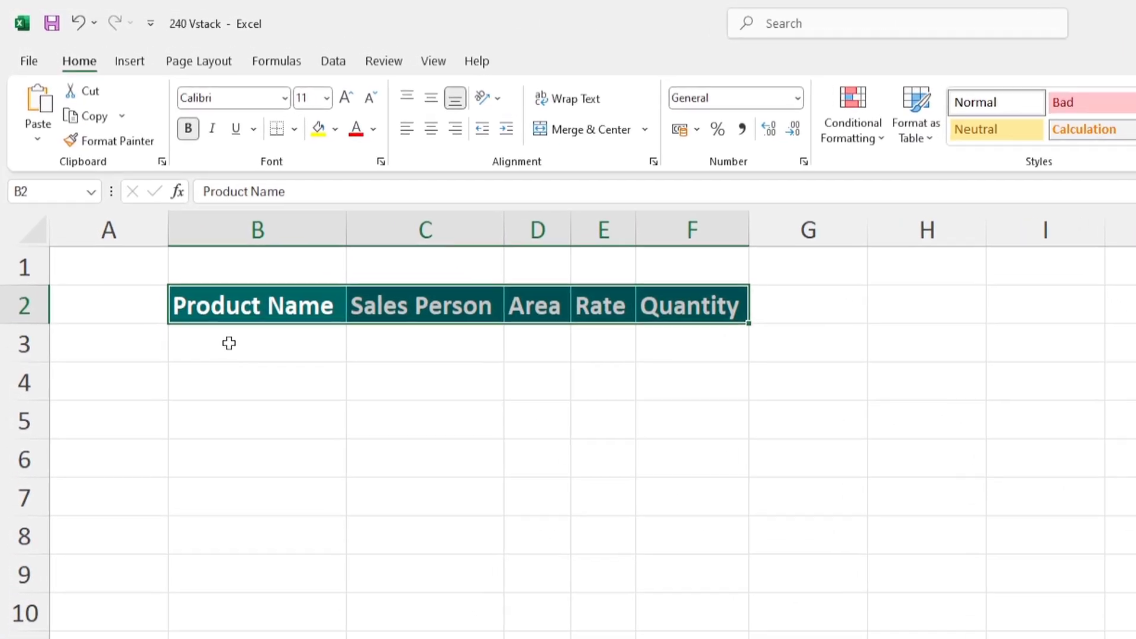
# Stack the three regional tables from cell B3 of the All Region sheet with the formula =VSTACK(delhi,Kolkata,Mumbai).
pyautogui.click(216, 322)
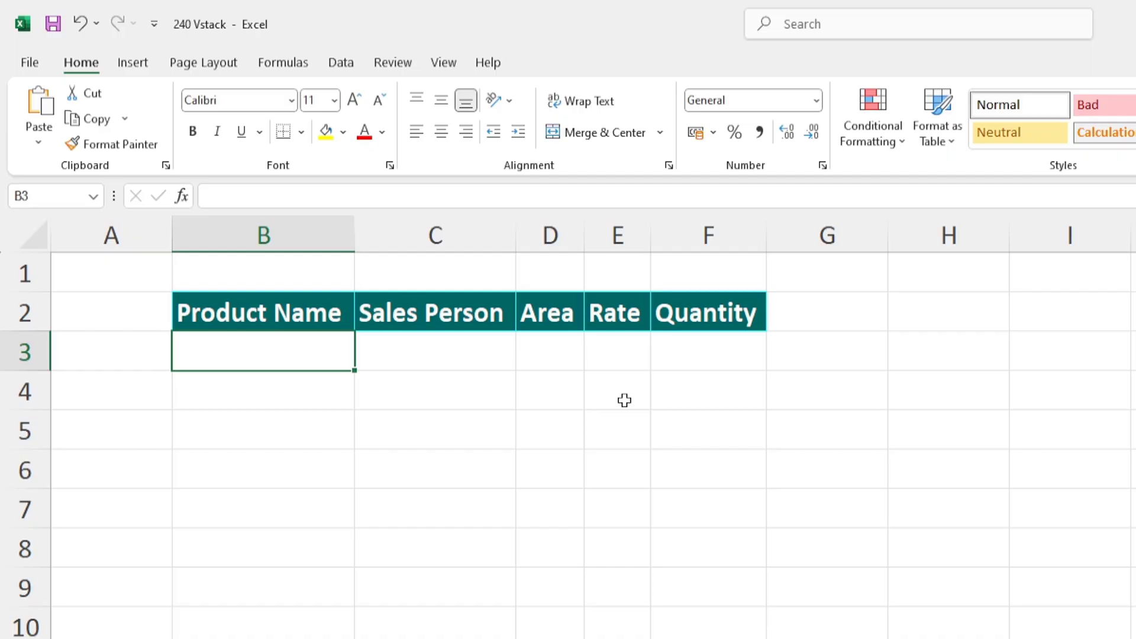
pyautogui.write('=vs')
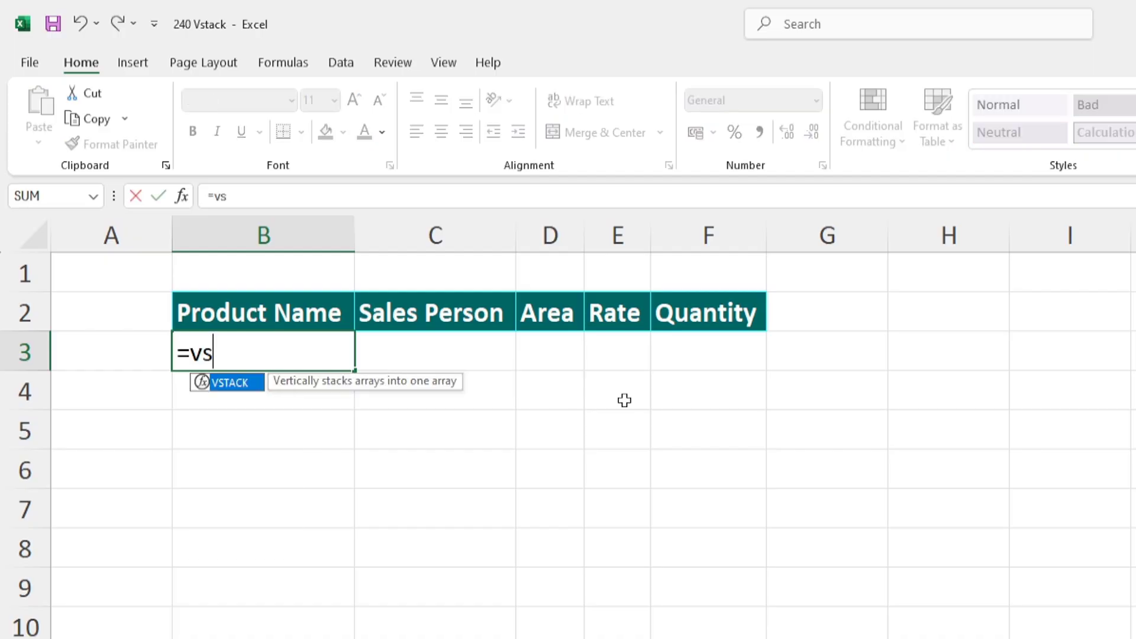
pyautogui.press('Tab')
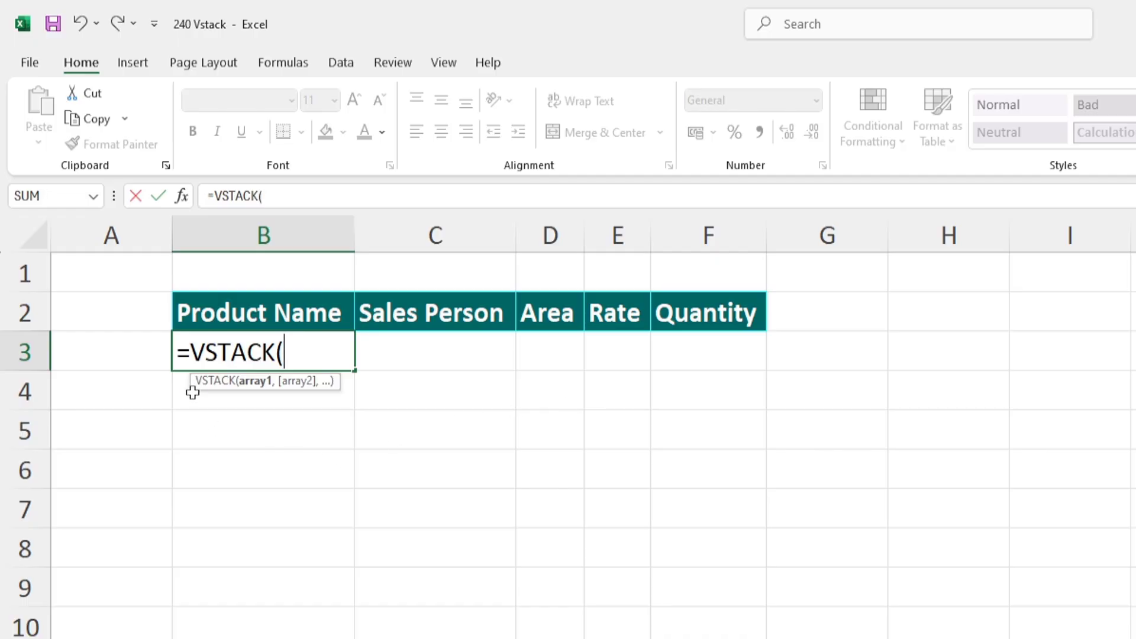
pyautogui.moveTo(193, 385); pyautogui.dragTo(197, 478)
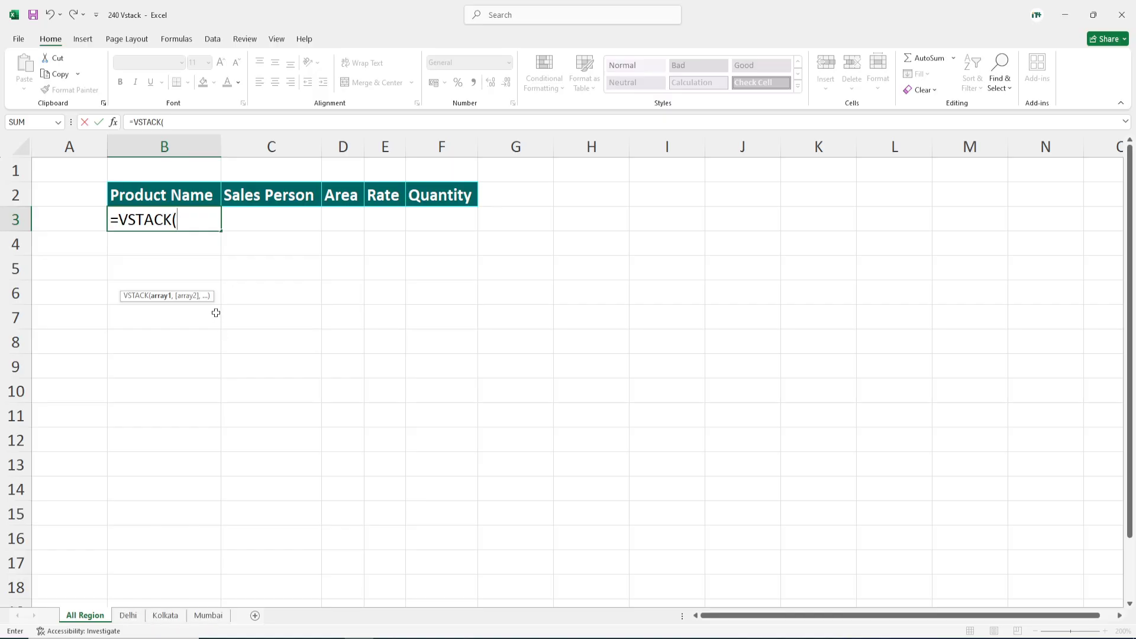
pyautogui.write('delh')
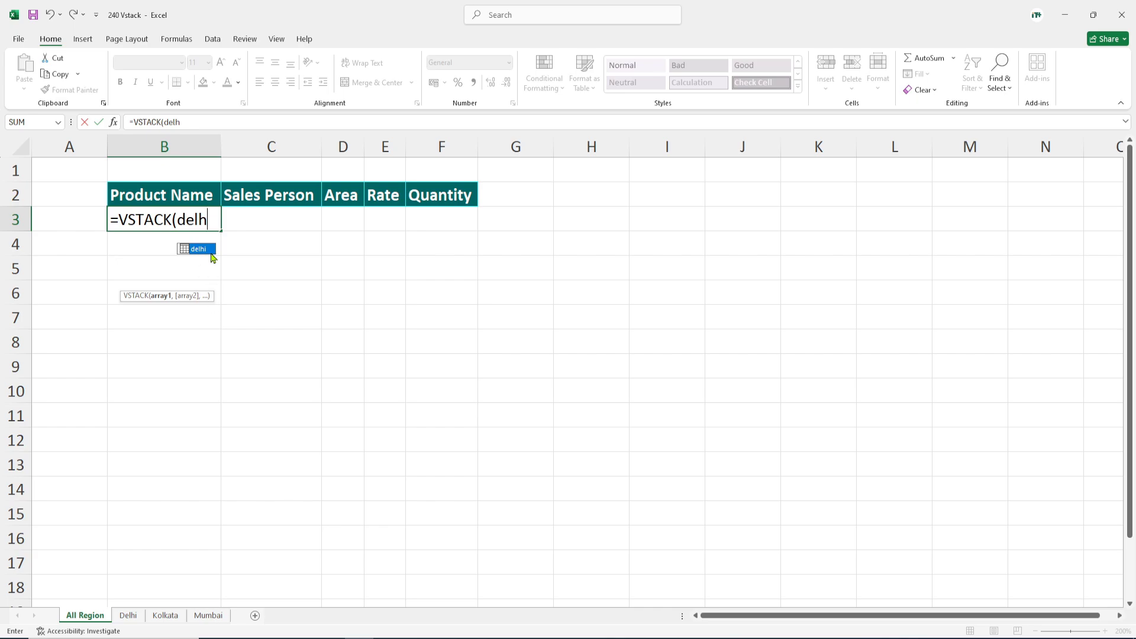
pyautogui.press('Tab')
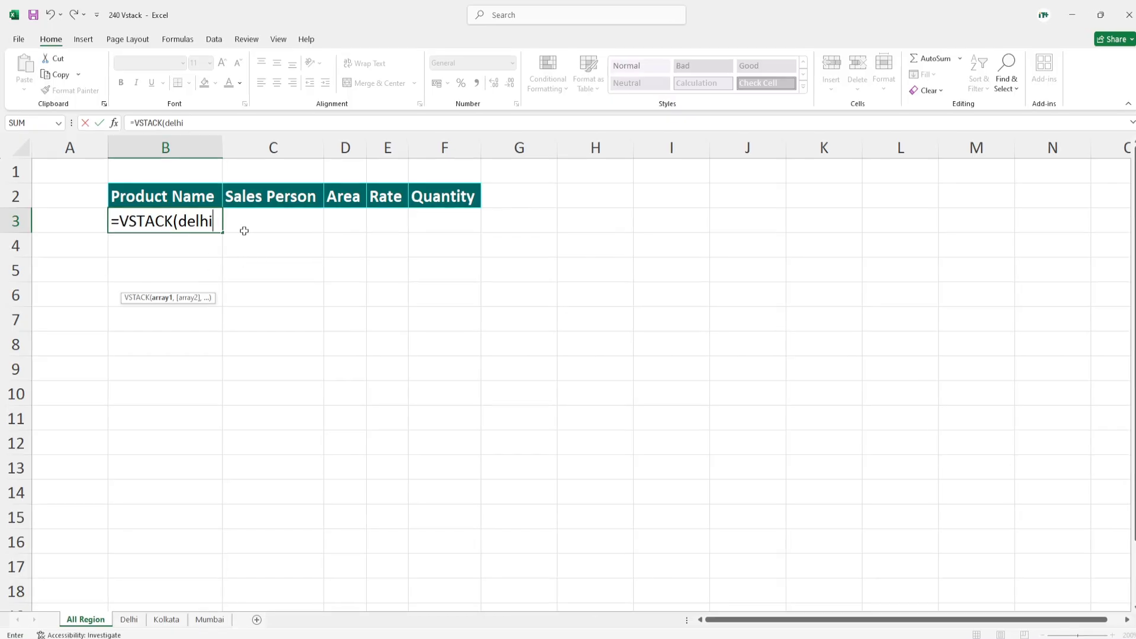
pyautogui.write(',')
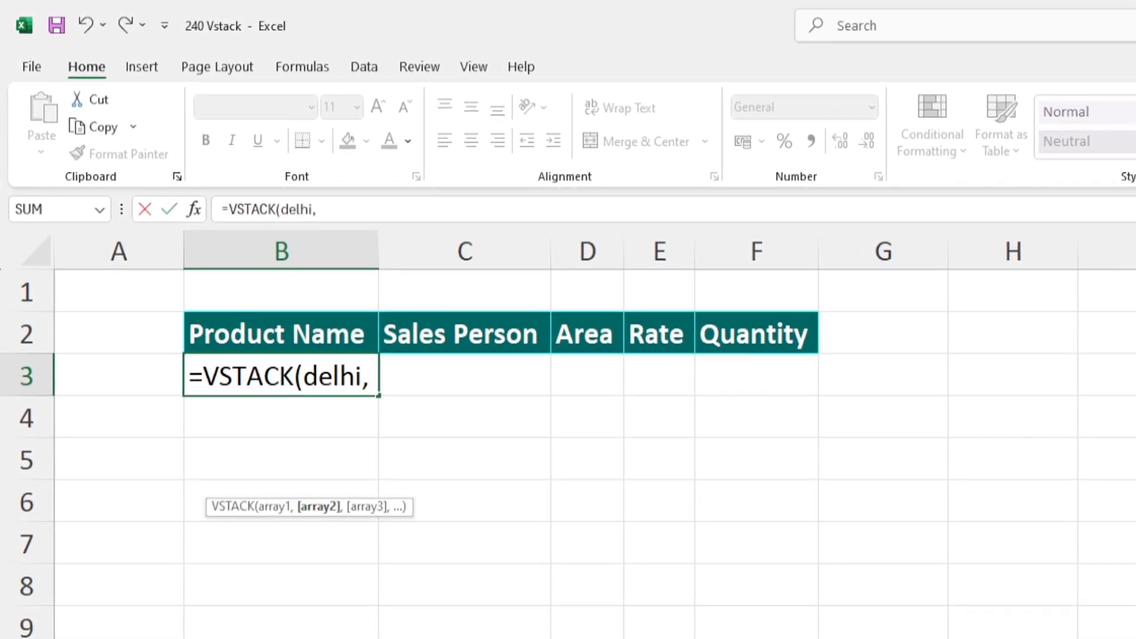
pyautogui.write('k')
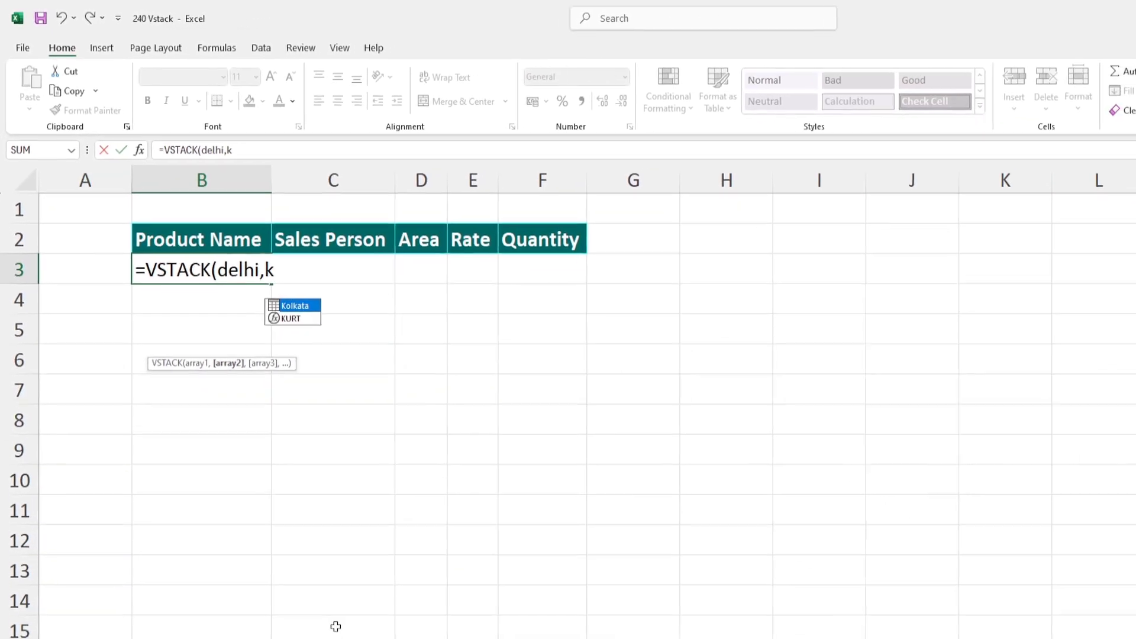
pyautogui.press('Tab')
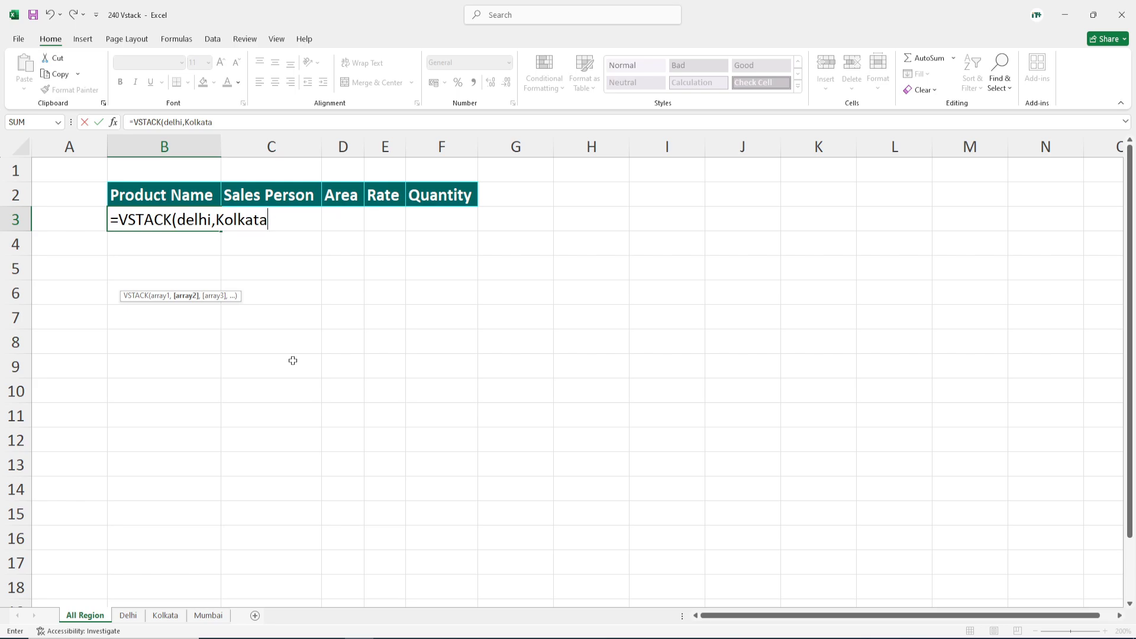
pyautogui.write(',mu')
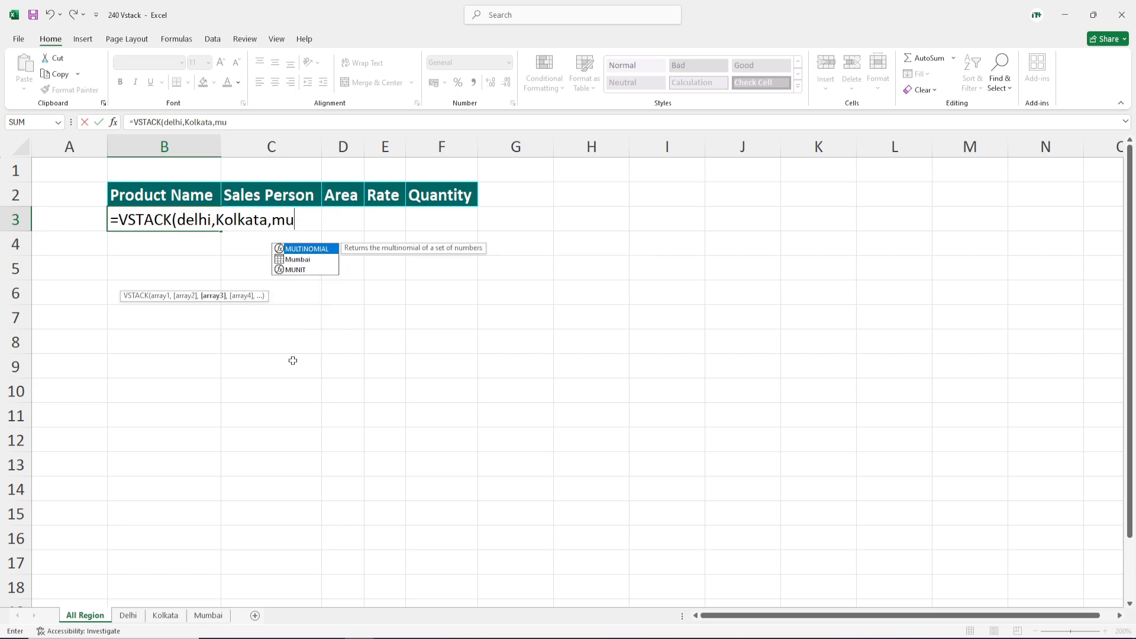
pyautogui.press('Down')
pyautogui.press('Tab')
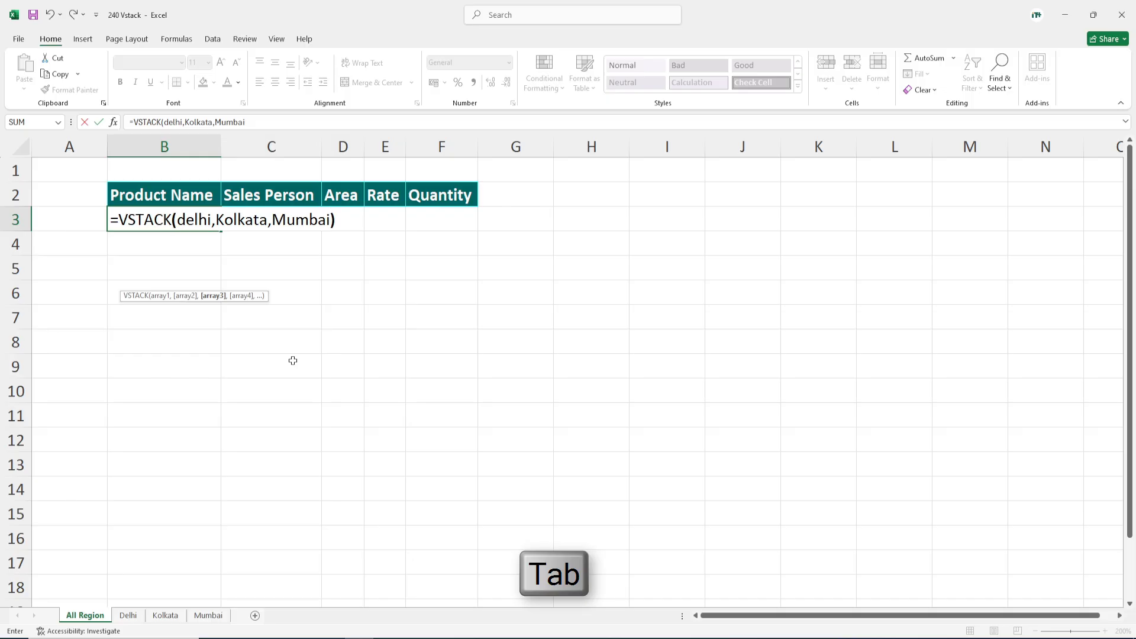
pyautogui.write(')')
pyautogui.press('Return')
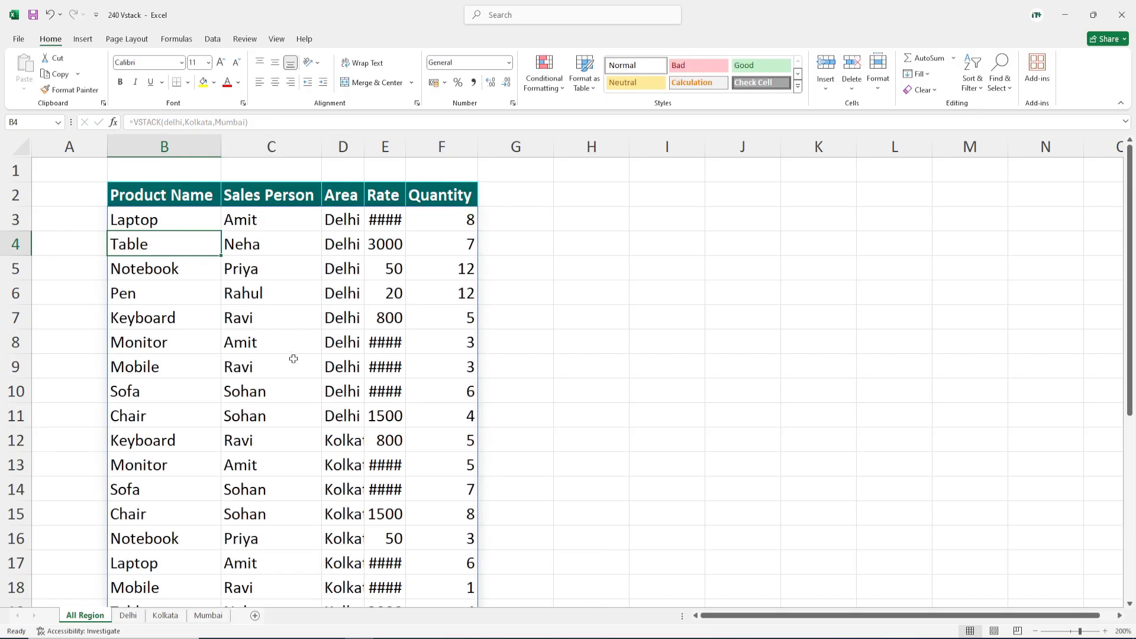
# Widen the Area and Rate columns of the All Region sheet so that their full contents fit.
pyautogui.scroll(-5, 348, 392)
pyautogui.scroll(5, 366, 392)
pyautogui.moveTo(405, 147)
pyautogui.mouseDown()
pyautogui.moveTo(430, 148)
pyautogui.moveTo(367, 147)
pyautogui.moveTo(389, 149)
pyautogui.mouseUp()
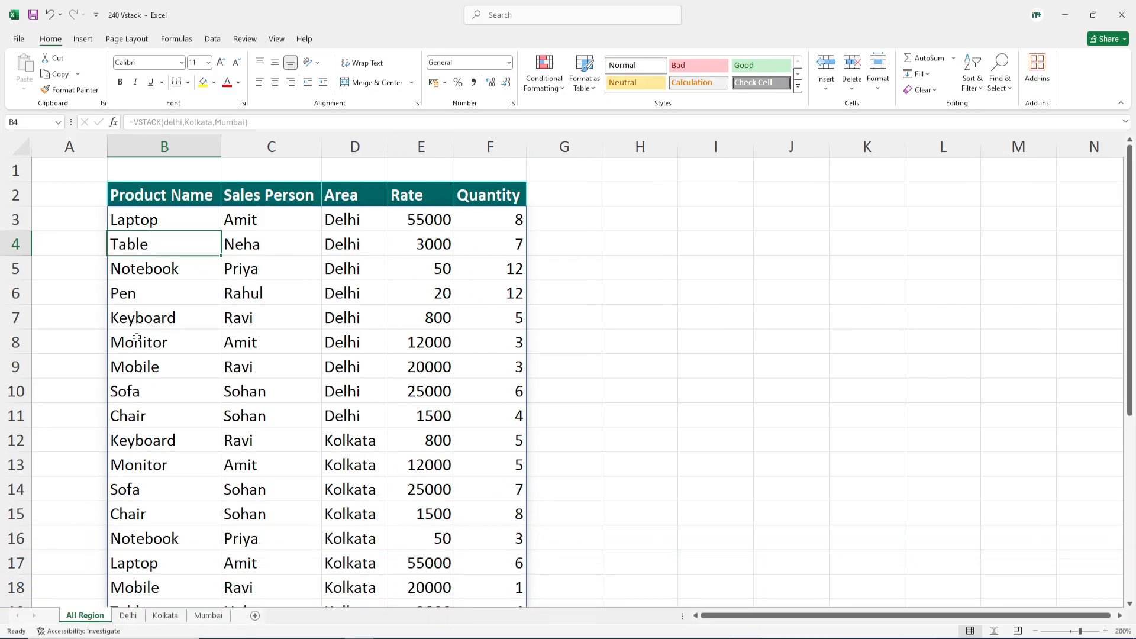
pyautogui.scroll(-6, 294, 413)
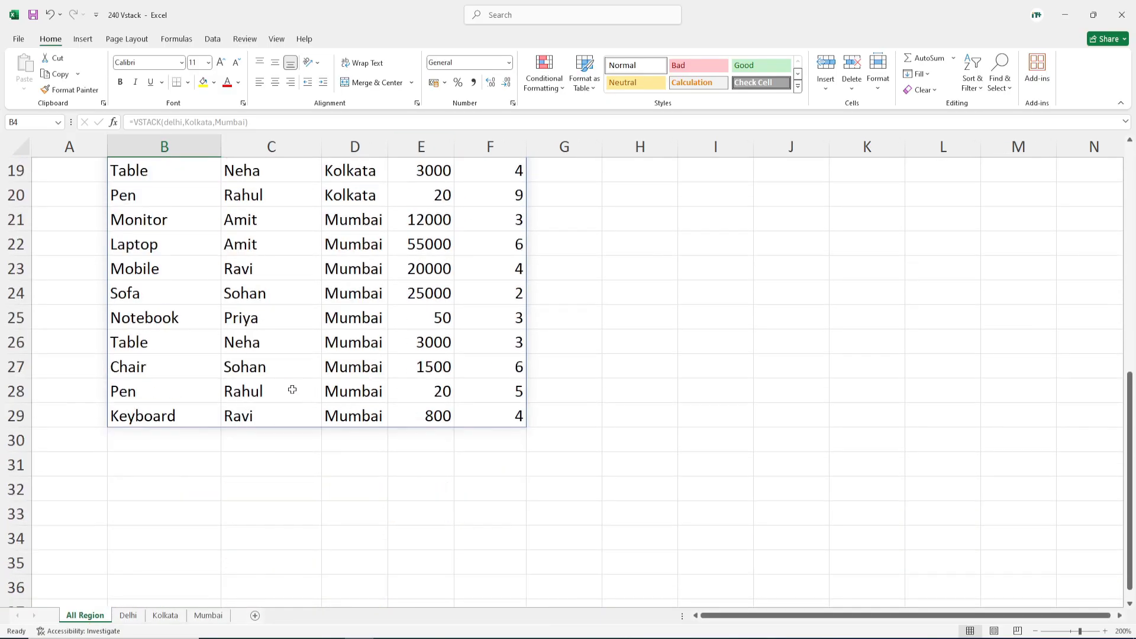
pyautogui.scroll(6, 292, 390)
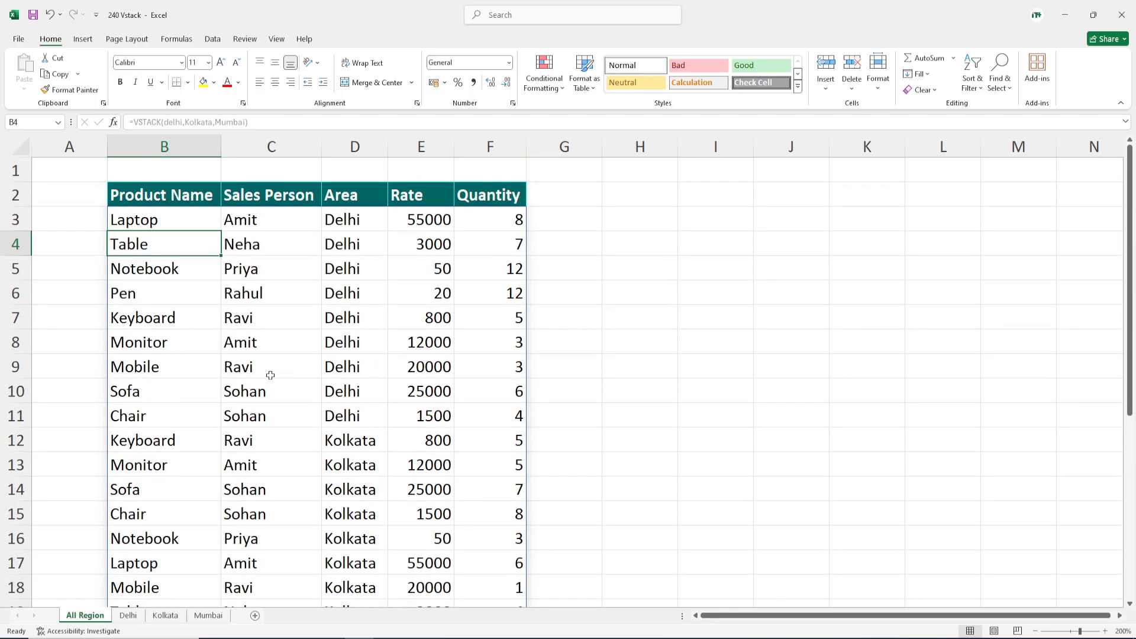
pyautogui.scroll(-6, 190, 304)
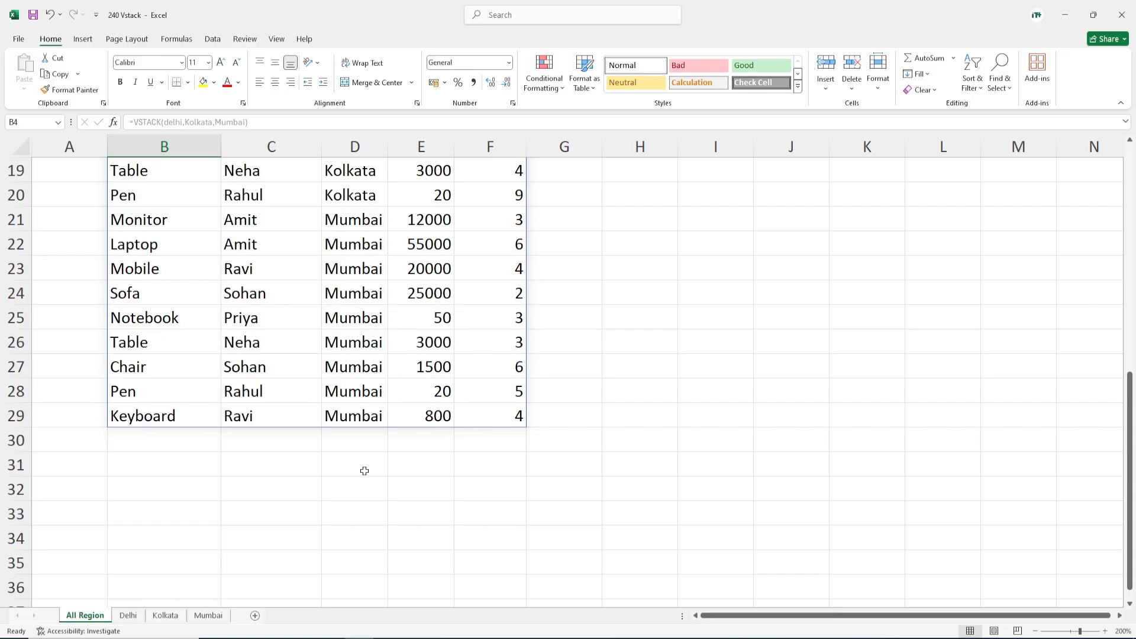
# Add row 11 to the Delhi sheet's table: product pen, the Table row's sales person, area Delhi, rate 20, quantity 10.
pyautogui.click(129, 616)
pyautogui.click(71, 420)
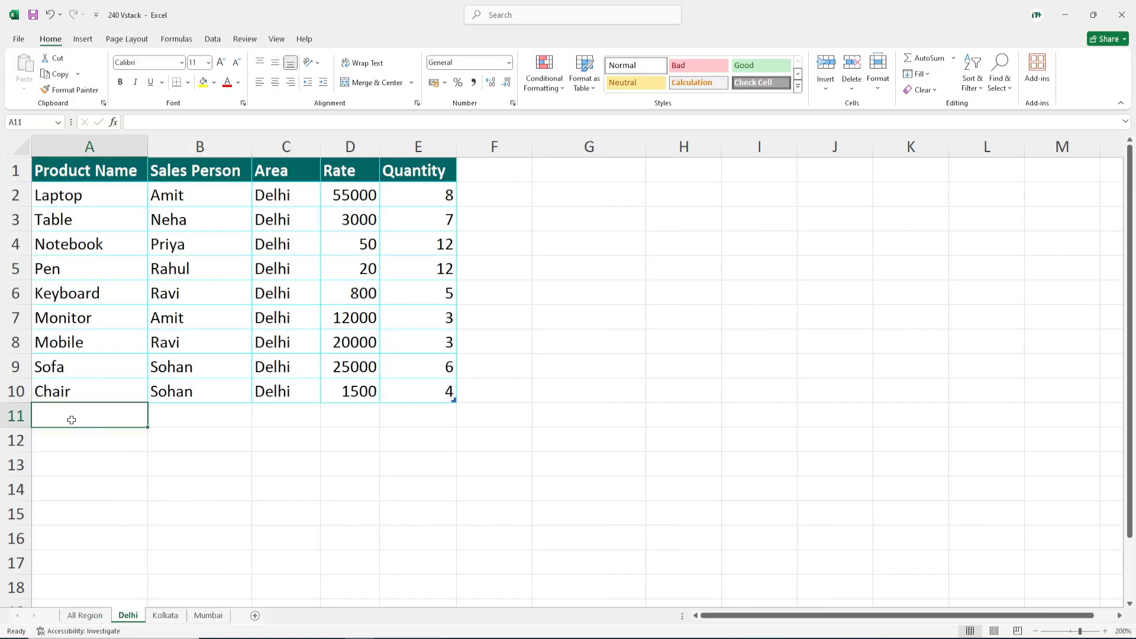
pyautogui.write('pen')
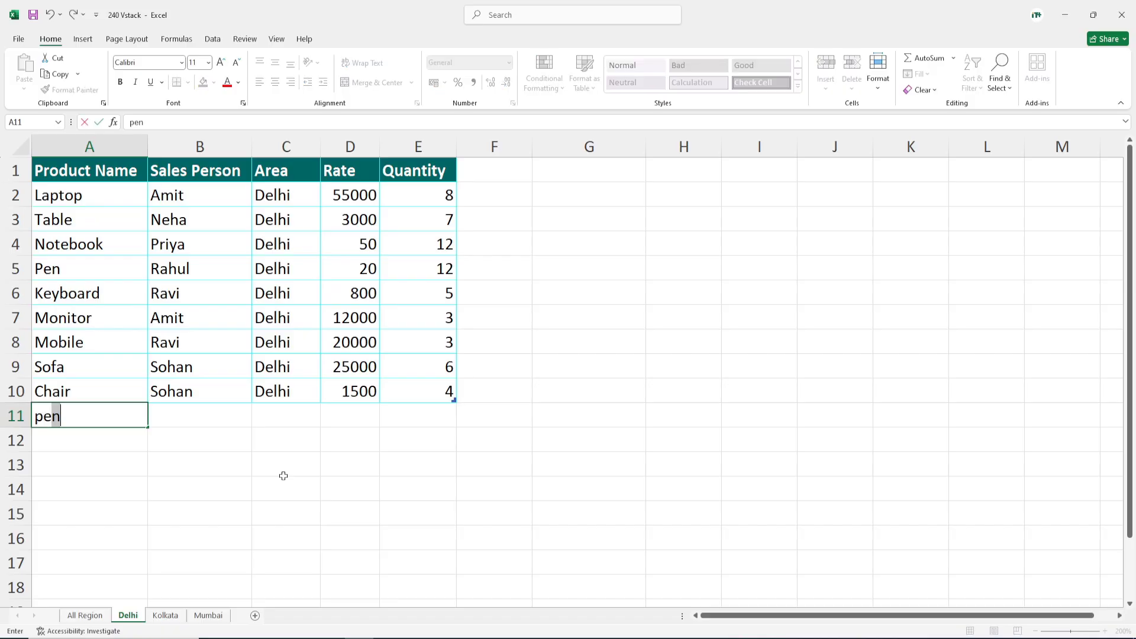
pyautogui.press('Tab')
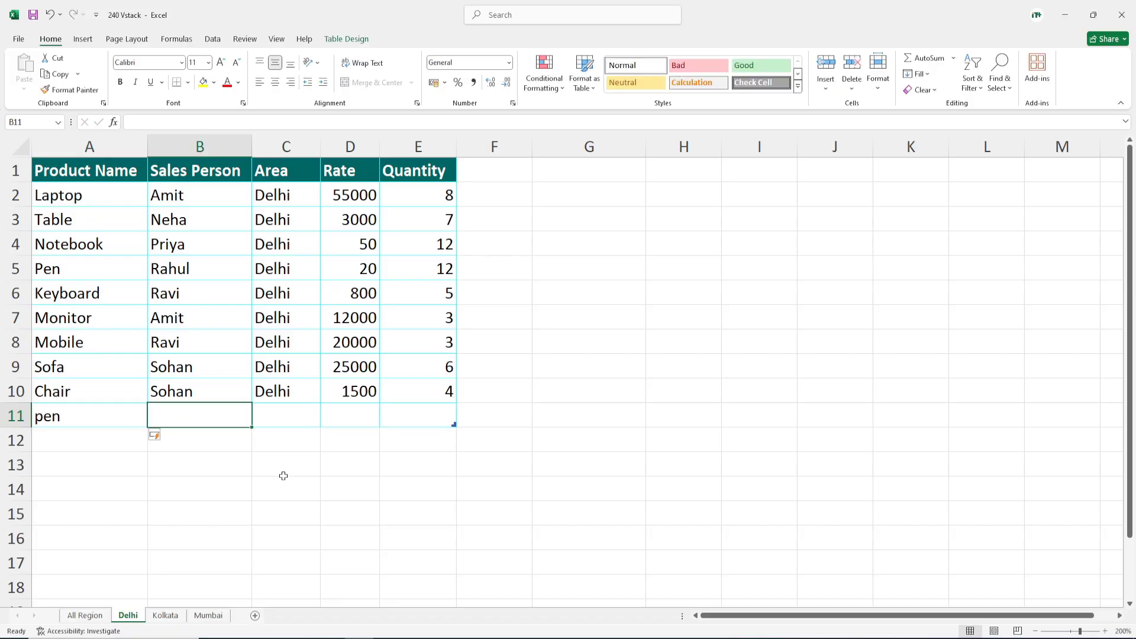
pyautogui.write('Neha')
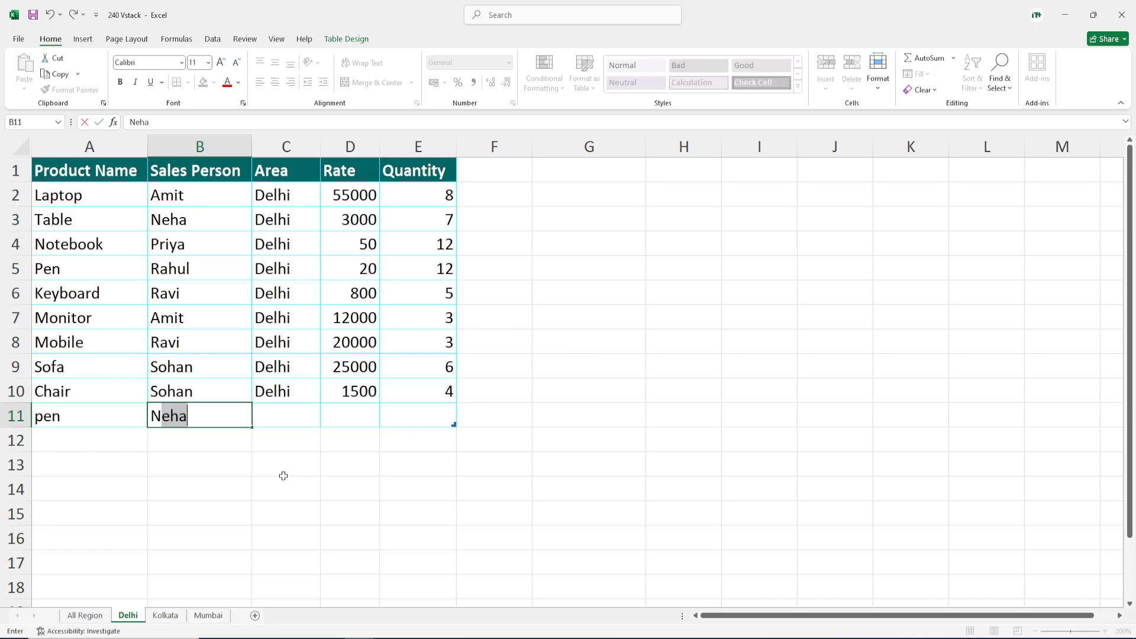
pyautogui.press('Tab')
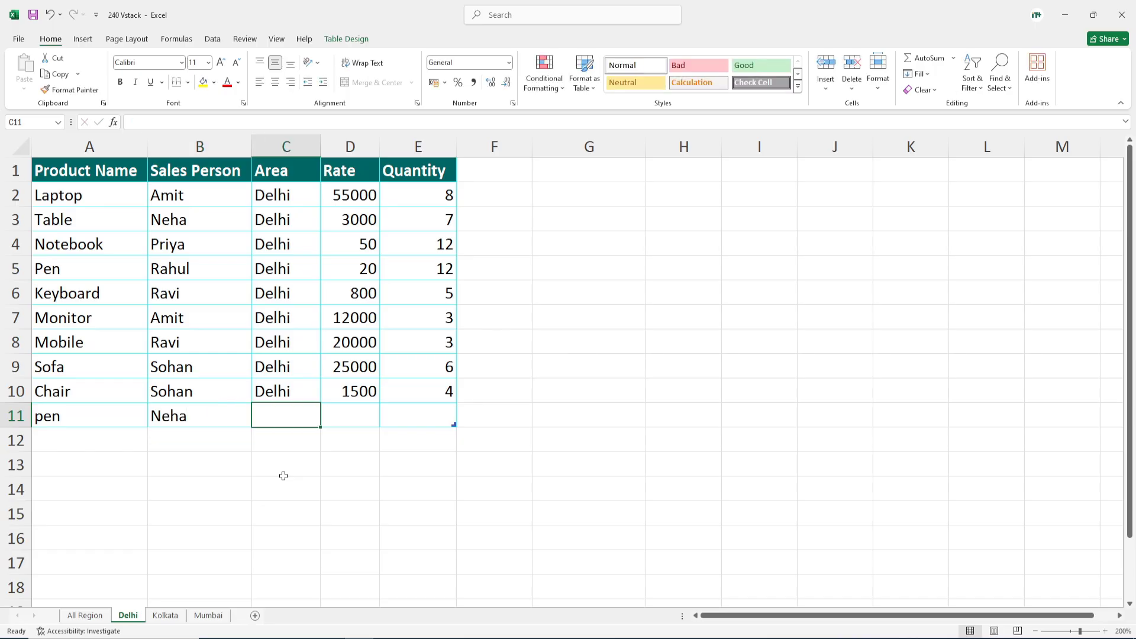
pyautogui.write('D')
pyautogui.press('Tab')
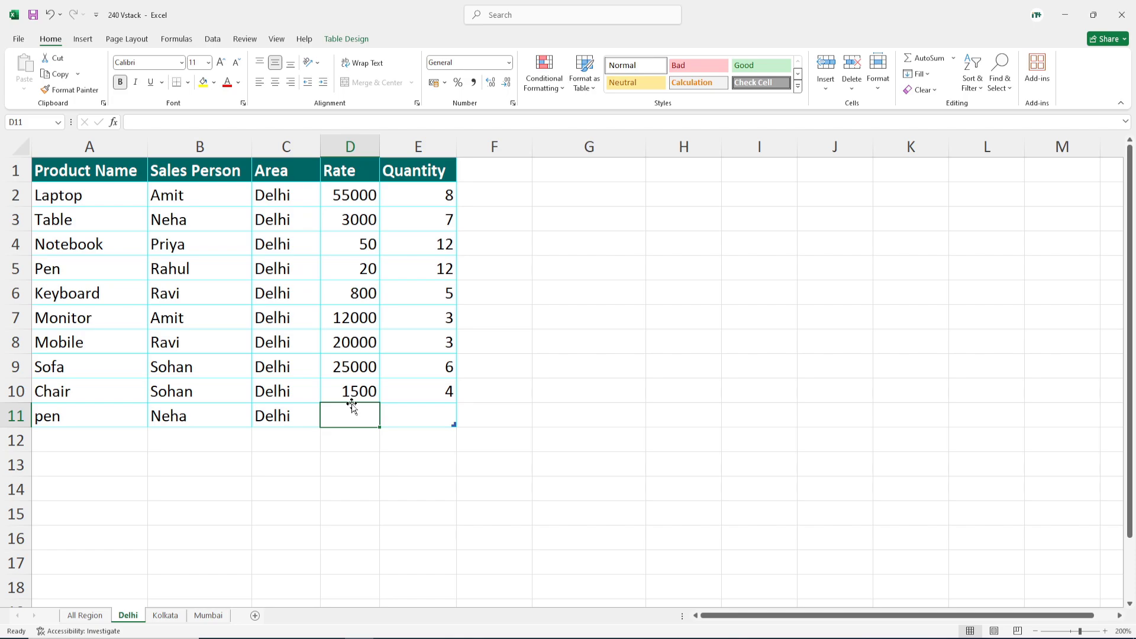
pyautogui.write('1')
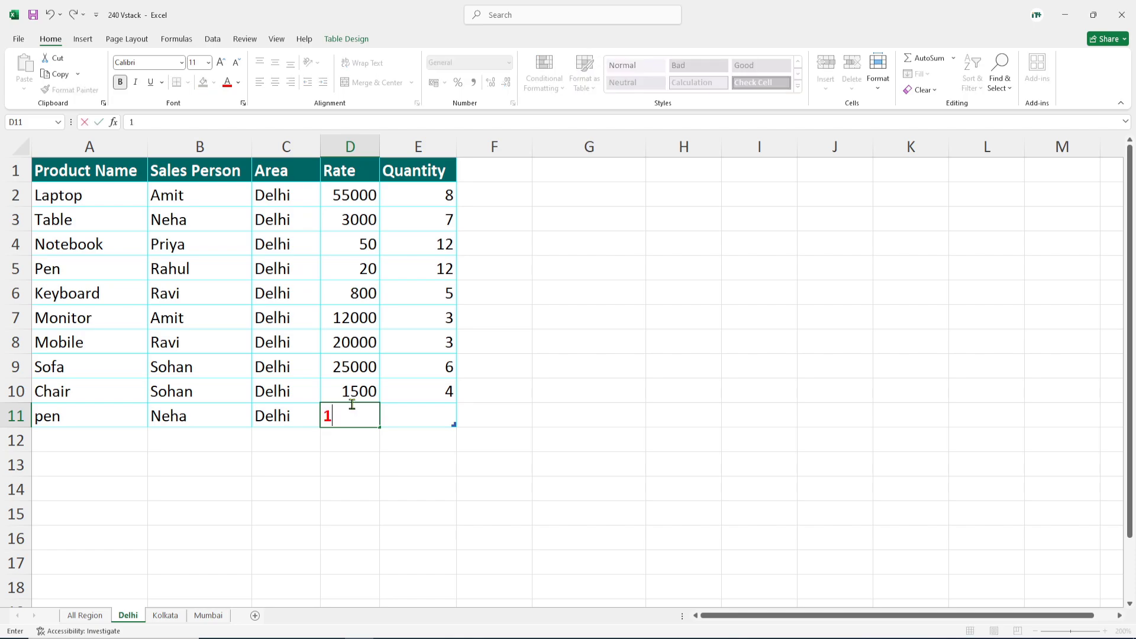
pyautogui.write('20')
pyautogui.press('Tab')
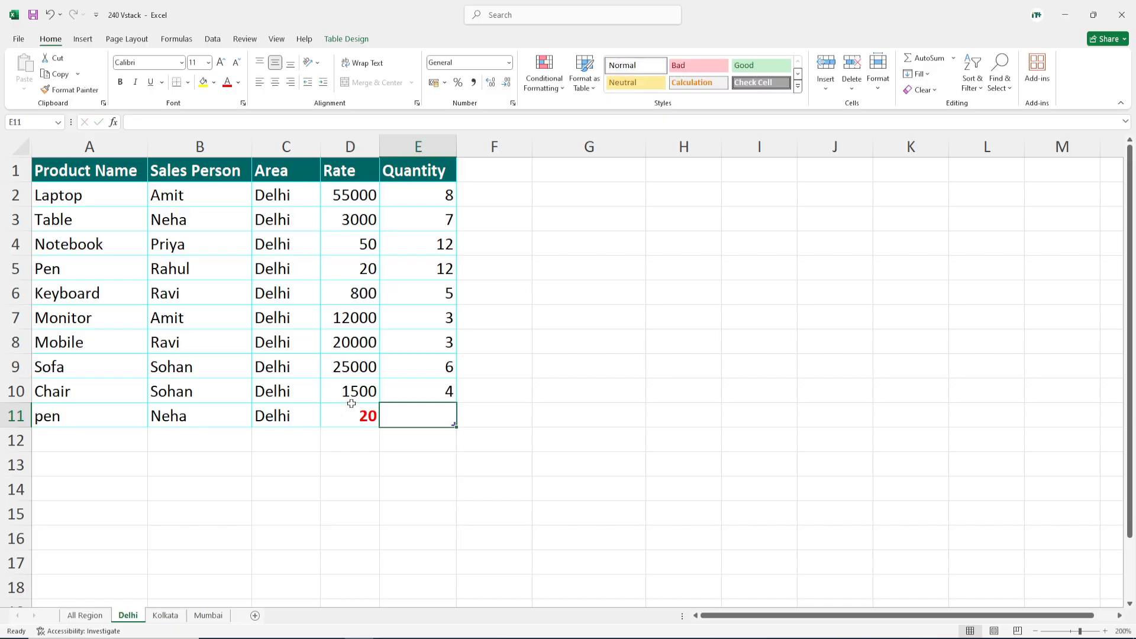
pyautogui.write('10')
pyautogui.press('Return')
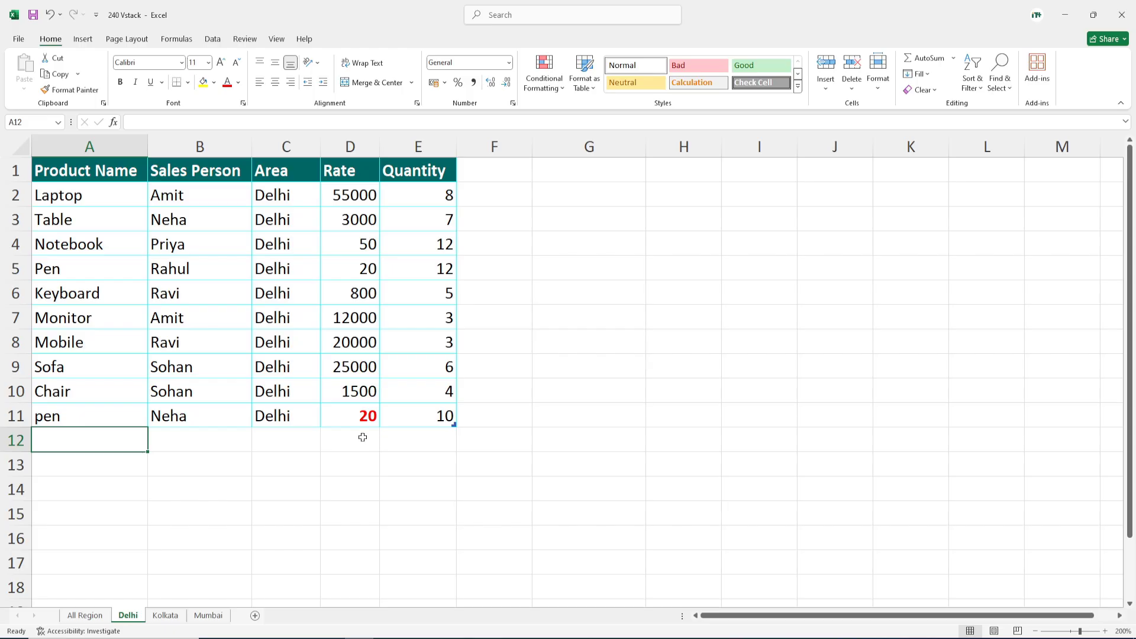
# Check the stacked data on the All Region sheet for the added pen row and compare it with the regional sheets.
pyautogui.click(85, 615)
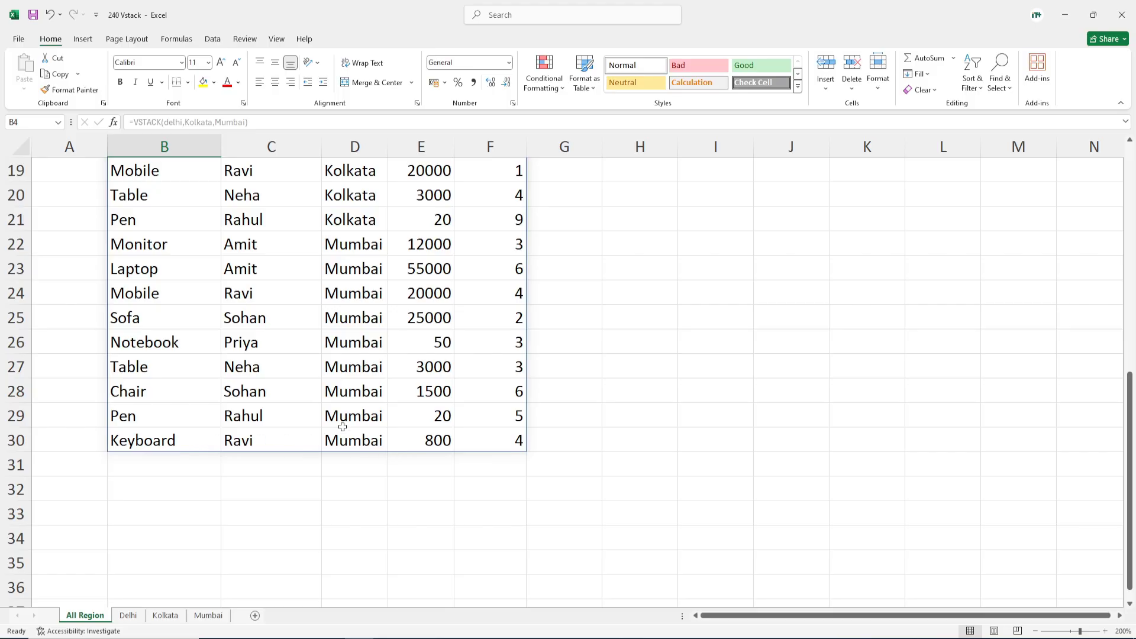
pyautogui.scroll(2, 359, 418)
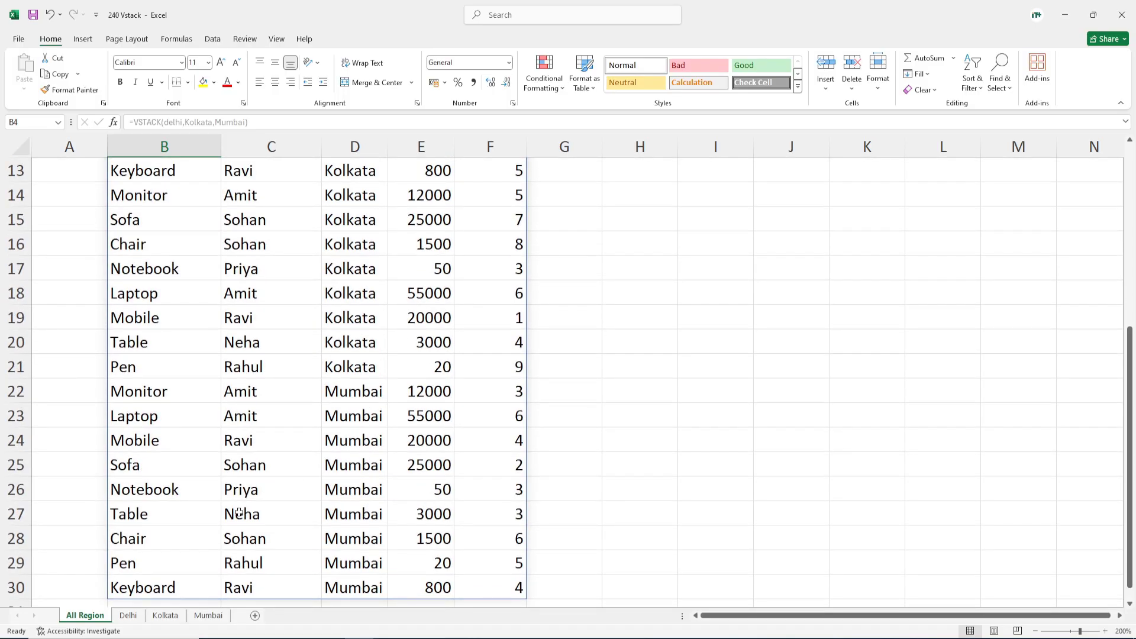
pyautogui.click(128, 615)
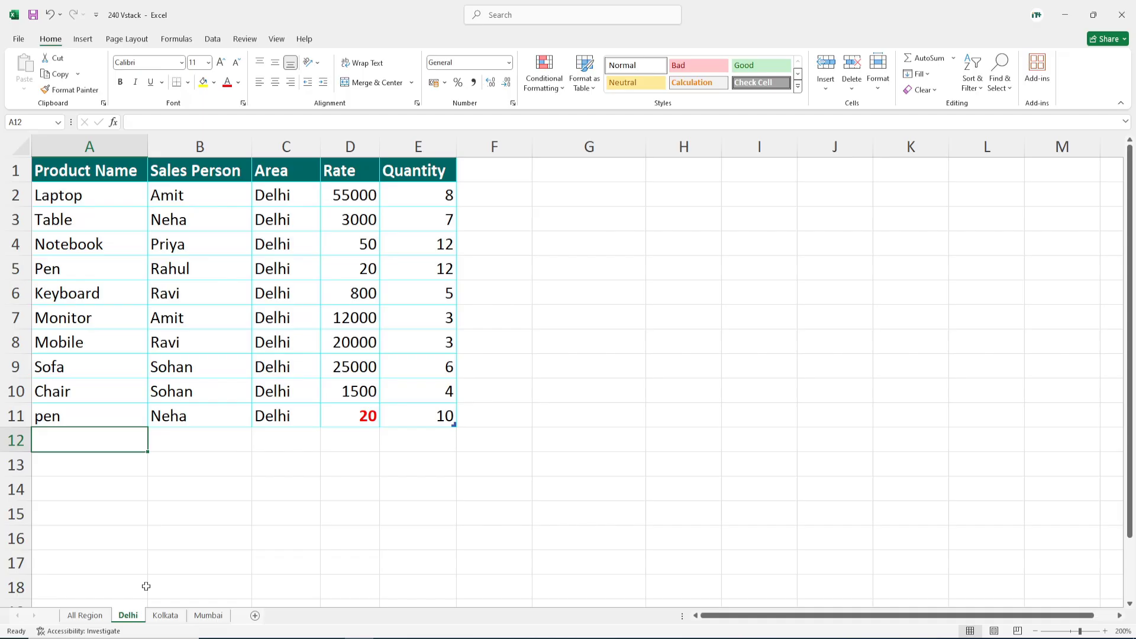
pyautogui.click(85, 615)
pyautogui.scroll(4, 308, 307)
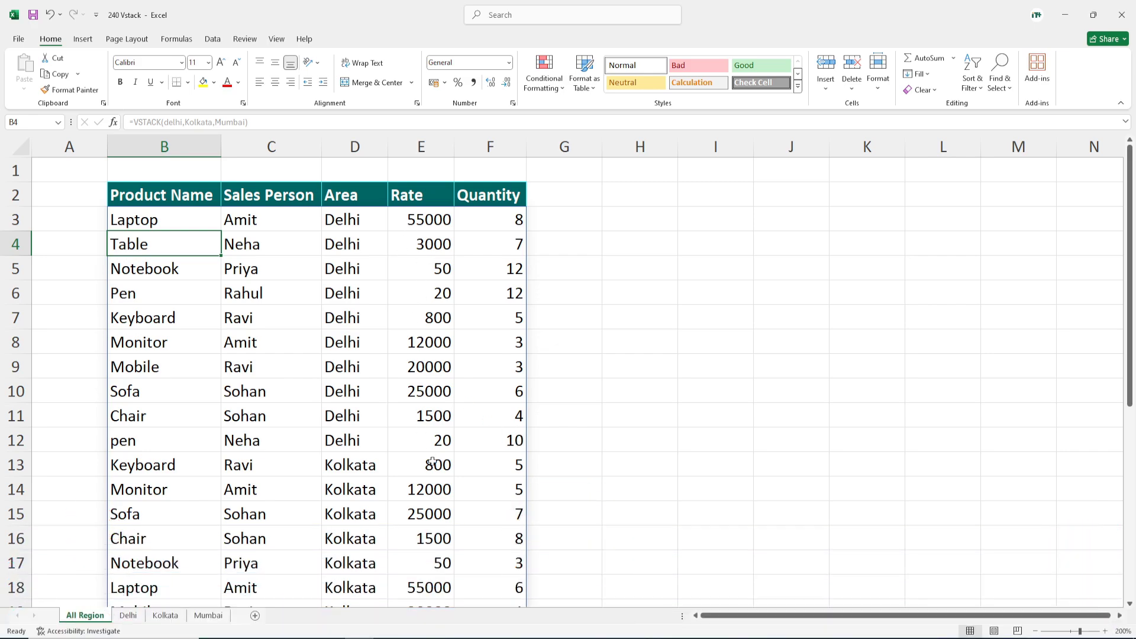
pyautogui.scroll(-4, 350, 484)
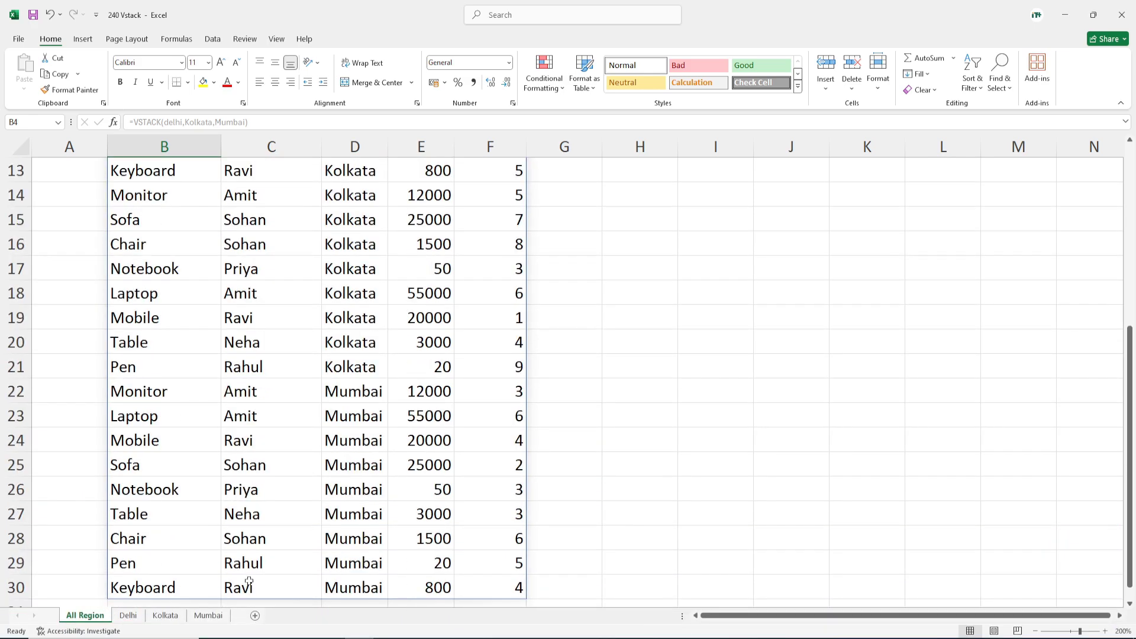
pyautogui.click(165, 615)
pyautogui.click(128, 615)
pyautogui.click(216, 618)
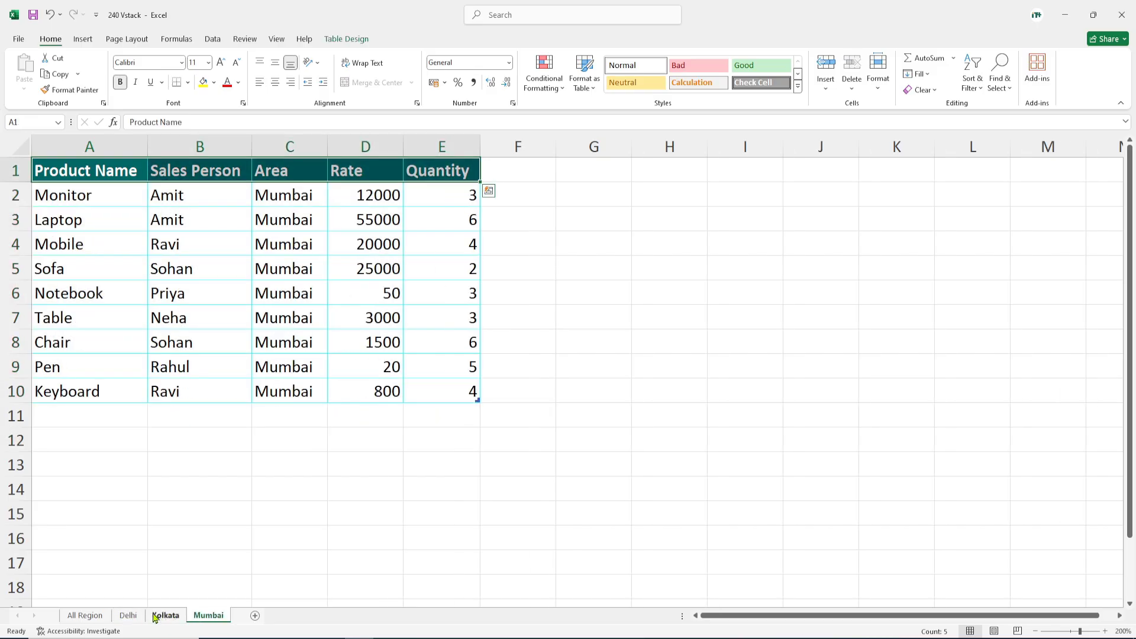
pyautogui.click(92, 617)
pyautogui.scroll(4, 292, 483)
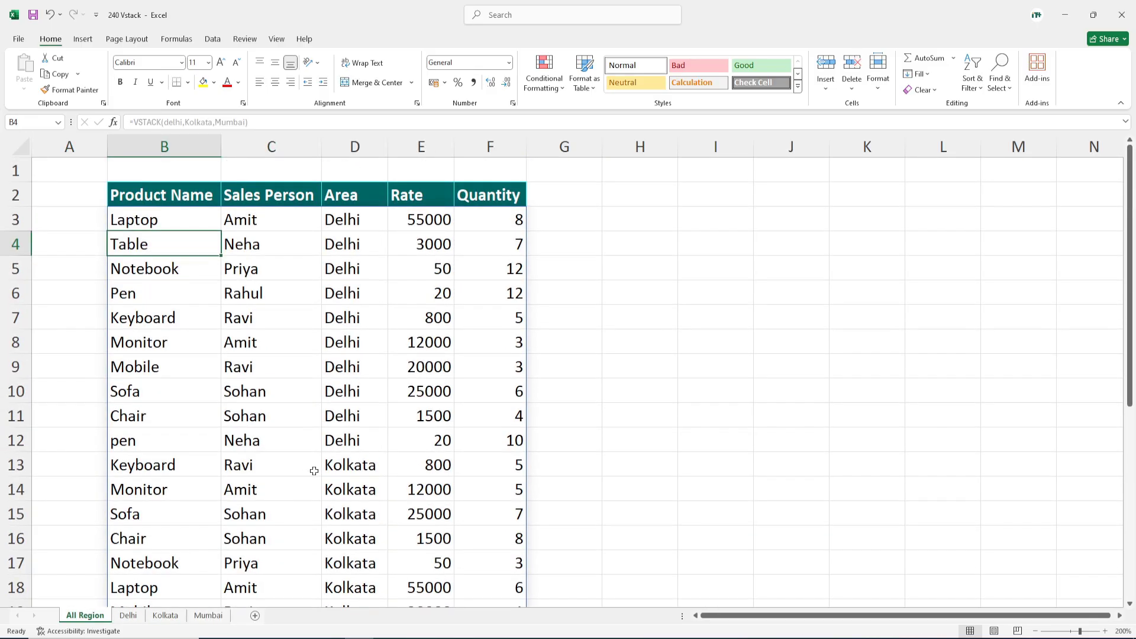
pyautogui.click(287, 339)
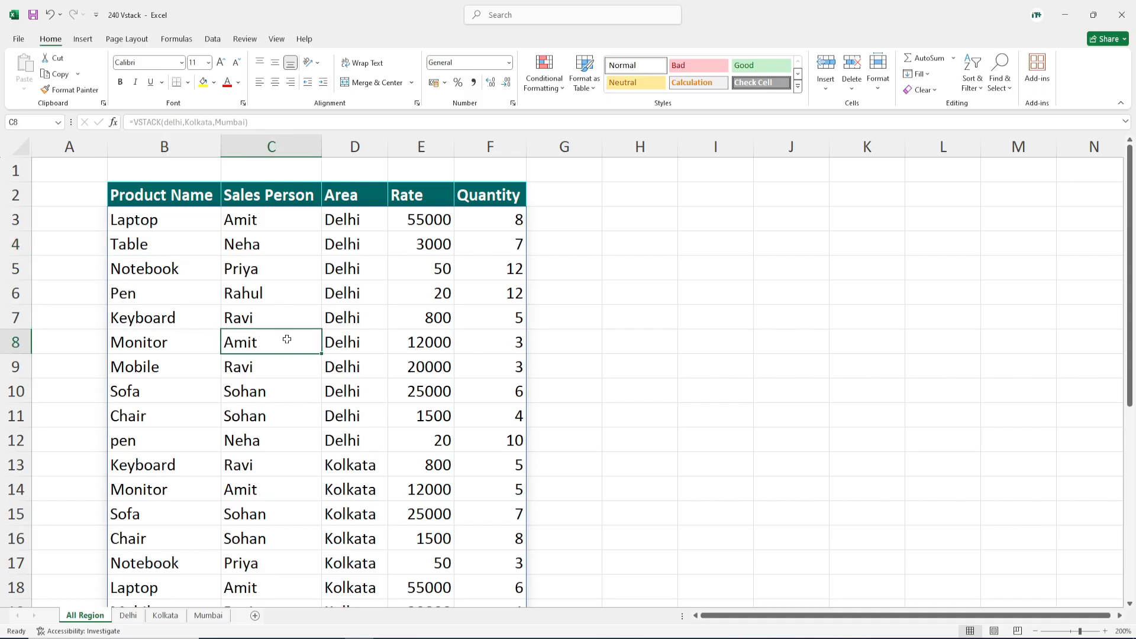